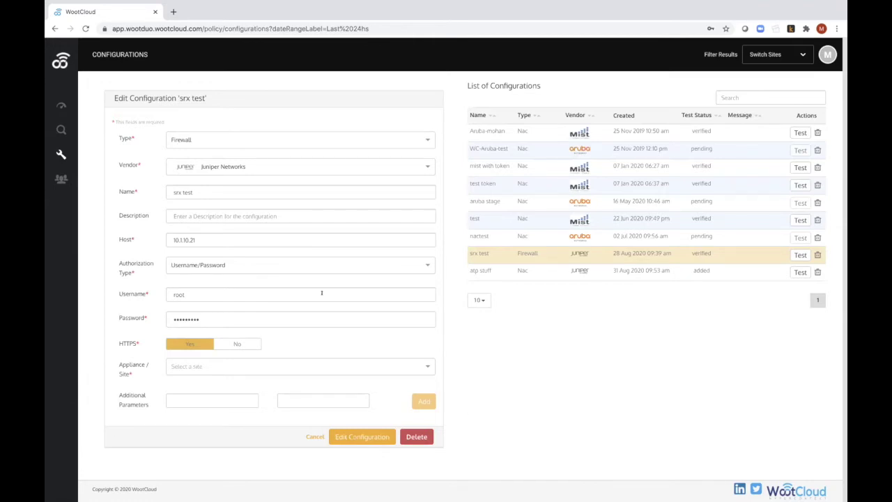
- Review the type and vendor options of the 'srx test' configuration, keeping Firewall as the type
{"action": "left_click", "coordinate": [184, 140]}
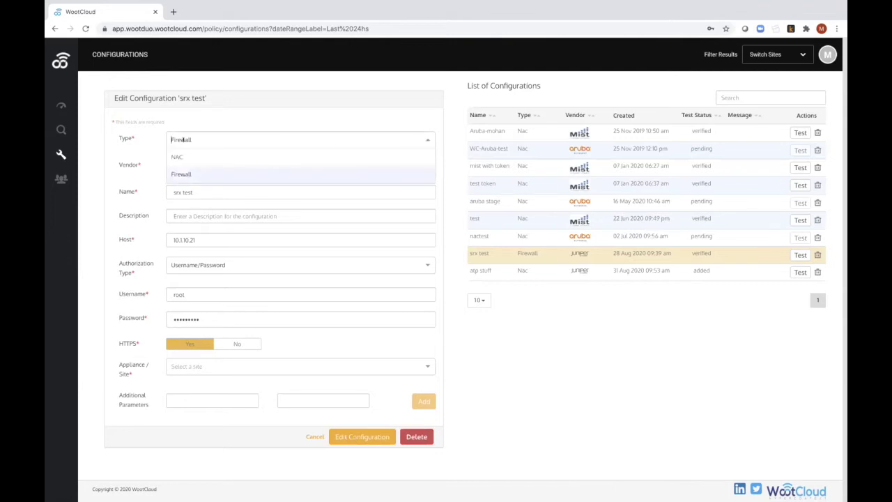
{"action": "left_click", "coordinate": [192, 172]}
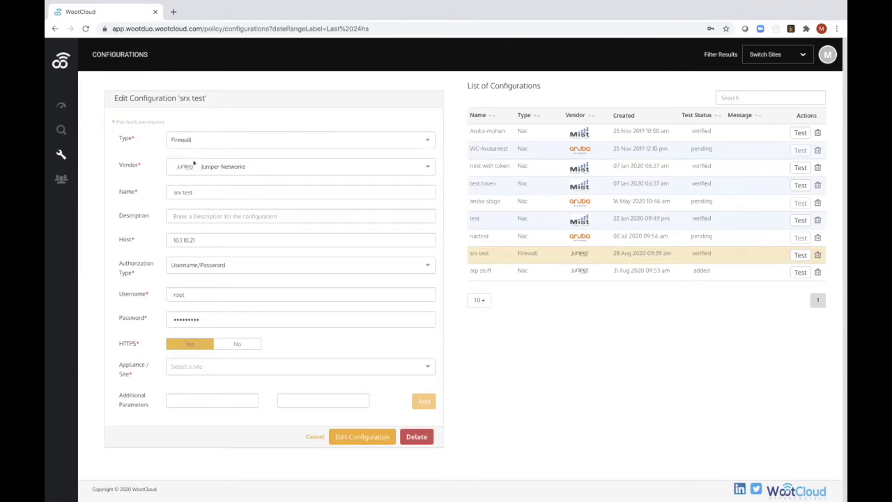
{"action": "left_click", "coordinate": [192, 168]}
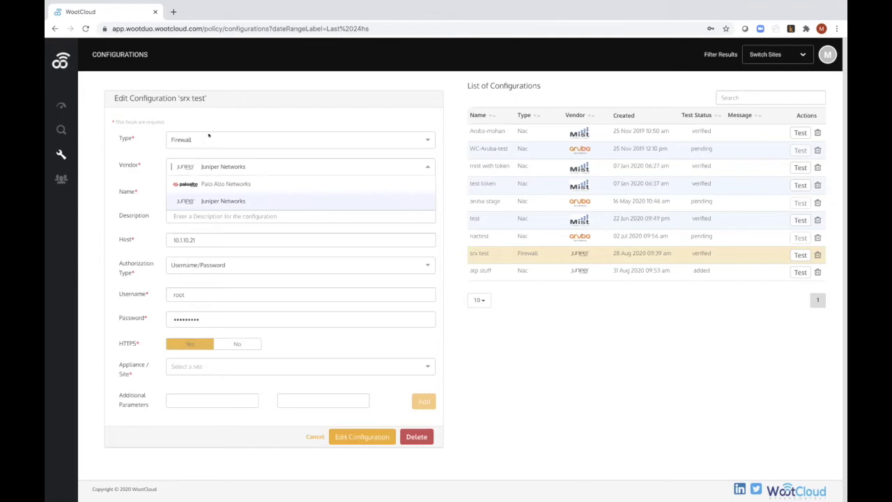
{"action": "left_click", "coordinate": [145, 179]}
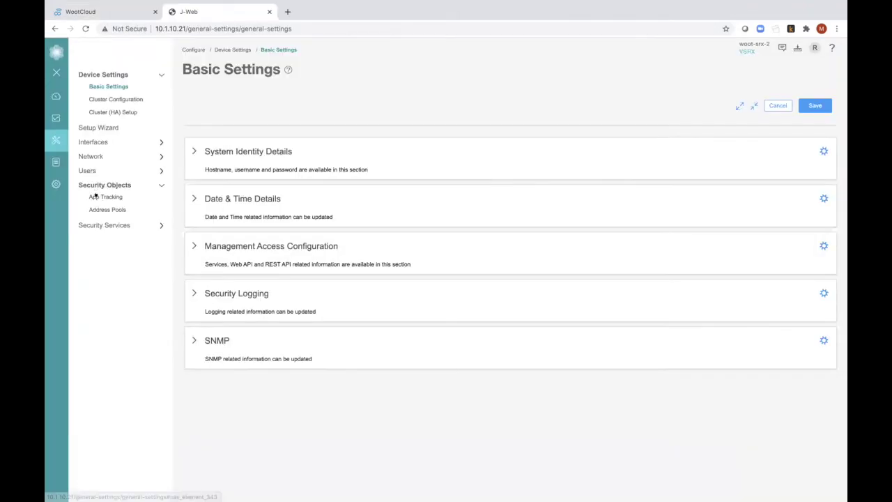
- Open the security policy rules in J-Web and expand the trust to untrust rules
{"action": "left_click", "coordinate": [101, 225]}
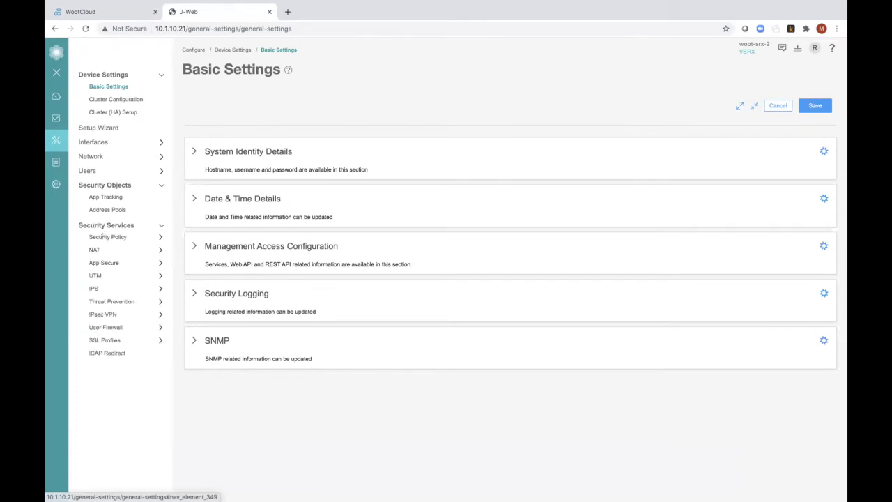
{"action": "left_click", "coordinate": [103, 237]}
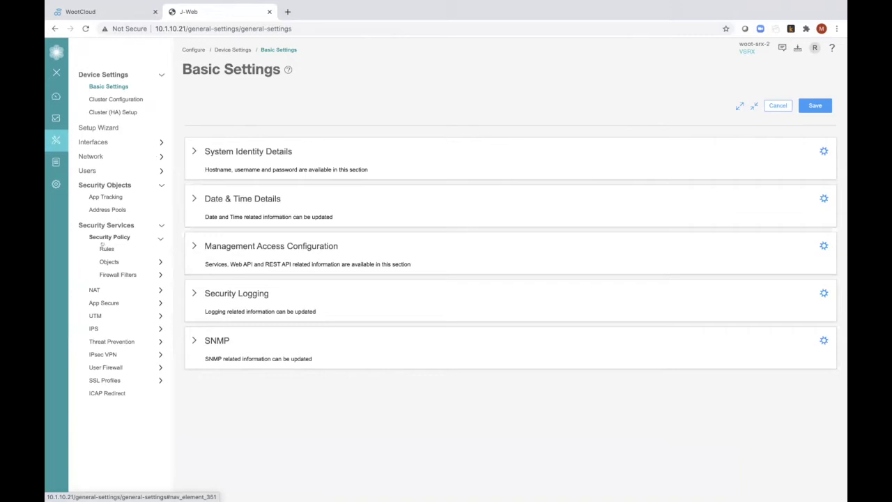
{"action": "left_click", "coordinate": [104, 248]}
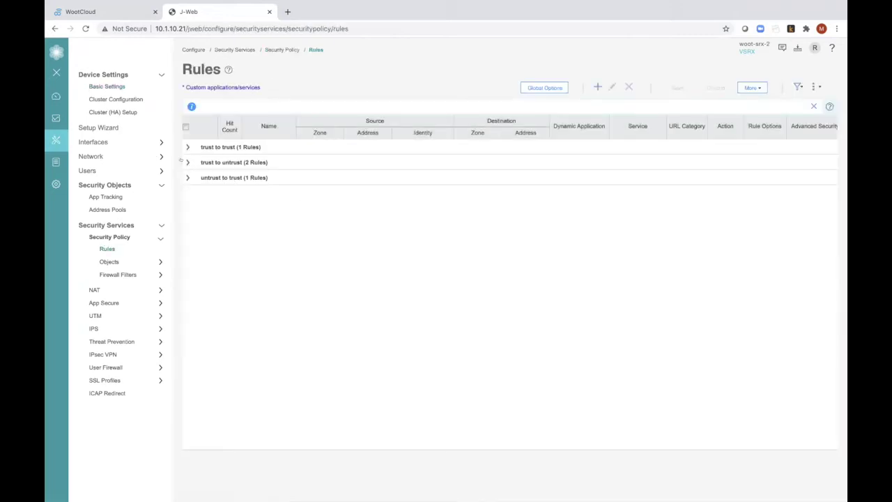
{"action": "left_click", "coordinate": [181, 161]}
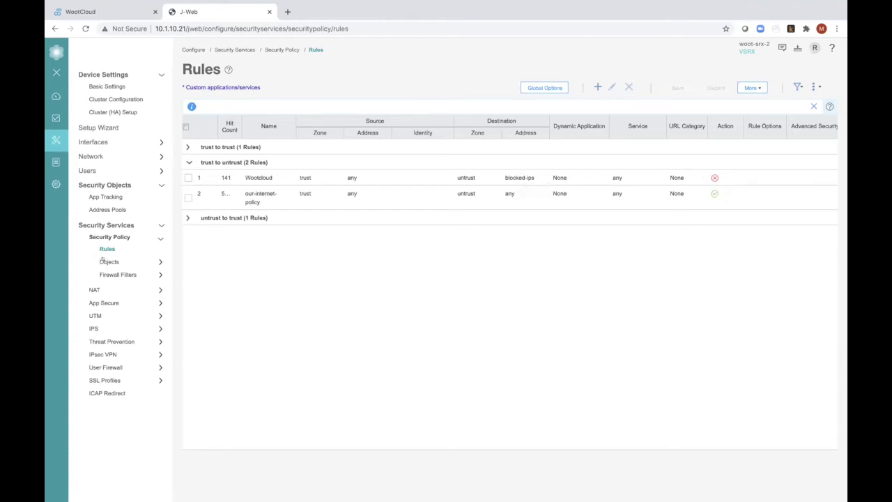
- Open the security policy's global addresses and expand the global address book to inspect its address sets
{"action": "left_click", "coordinate": [106, 261]}
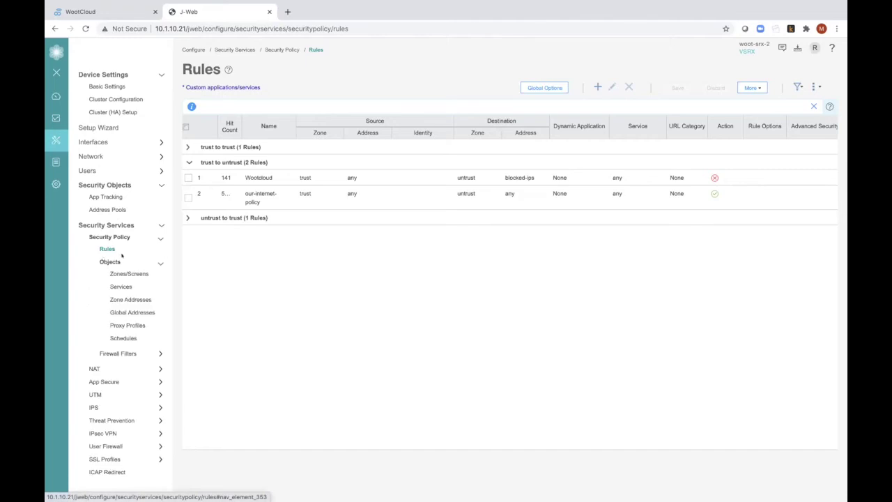
{"action": "left_click", "coordinate": [127, 312]}
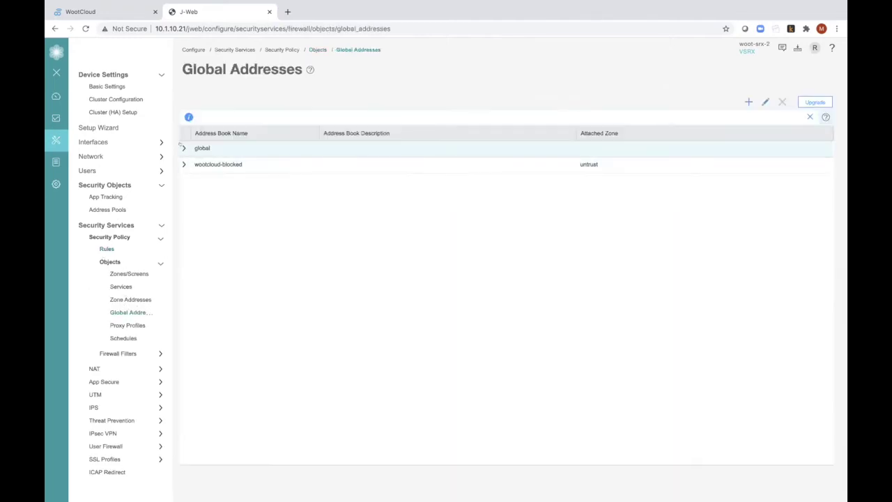
{"action": "left_click", "coordinate": [183, 148]}
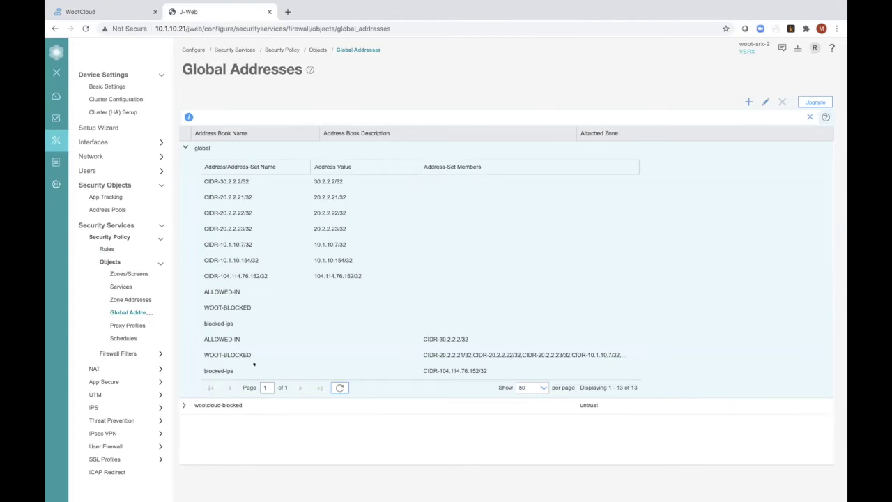
- Return to WootCloud's events and open the device's incident details for ET POLICY IP Check Domain (whatismyip in HTTP Host)
{"action": "left_click", "coordinate": [88, 11]}
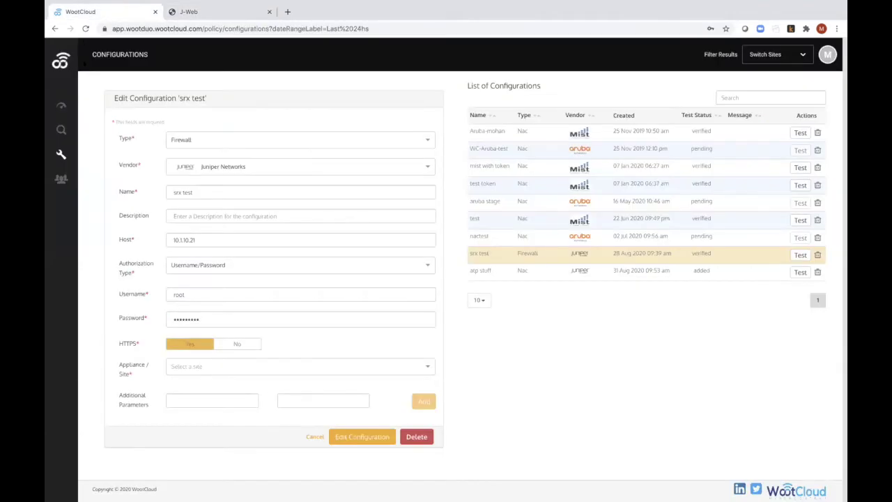
{"action": "mouse_move", "coordinate": [73, 157]}
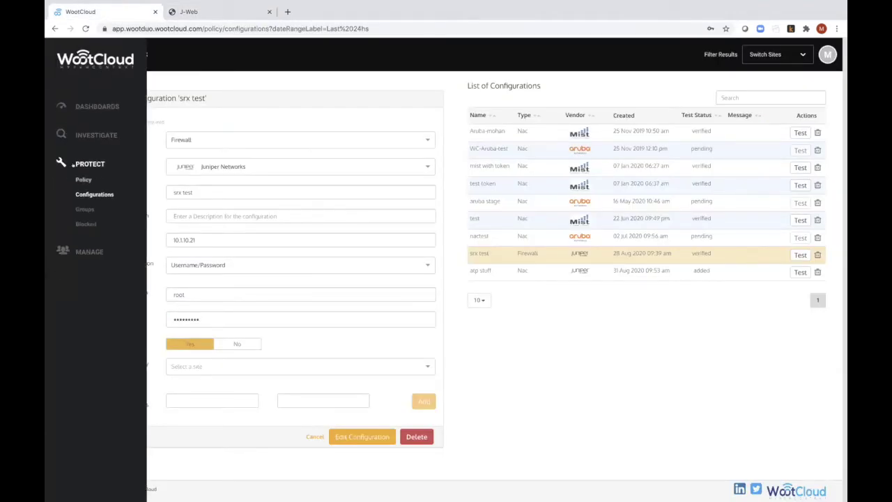
{"action": "left_click", "coordinate": [80, 135]}
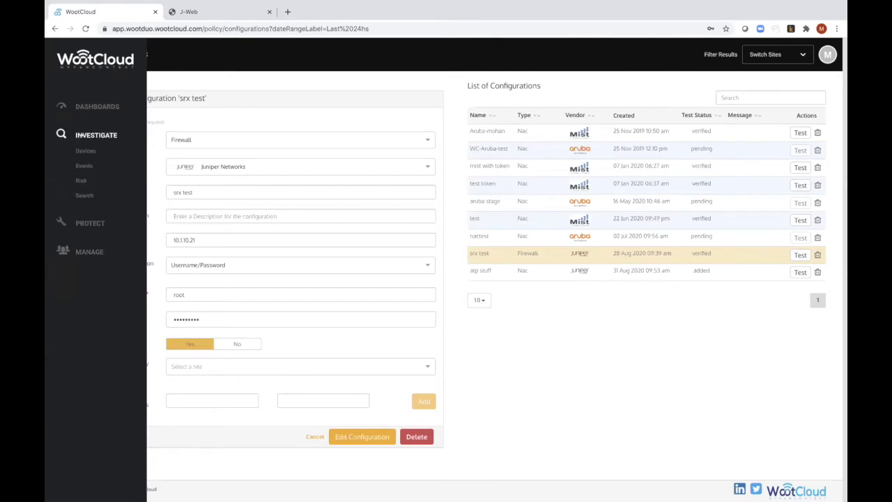
{"action": "left_click", "coordinate": [84, 166]}
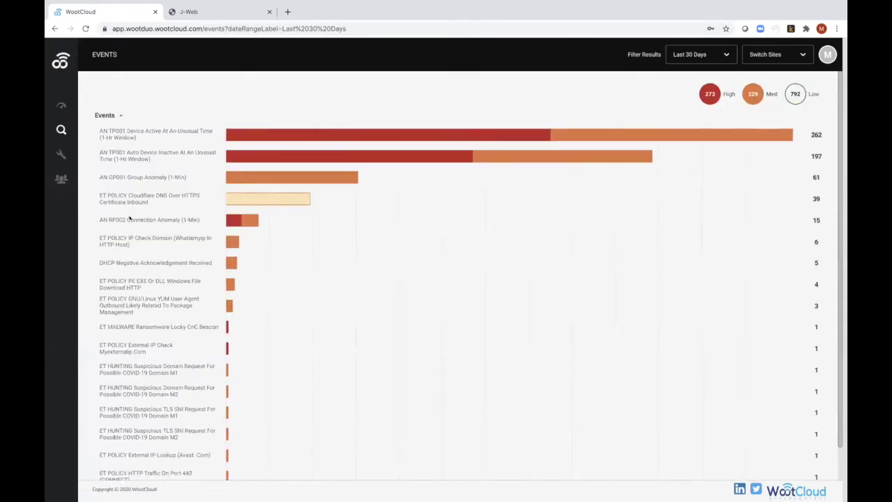
{"action": "left_click", "coordinate": [124, 238]}
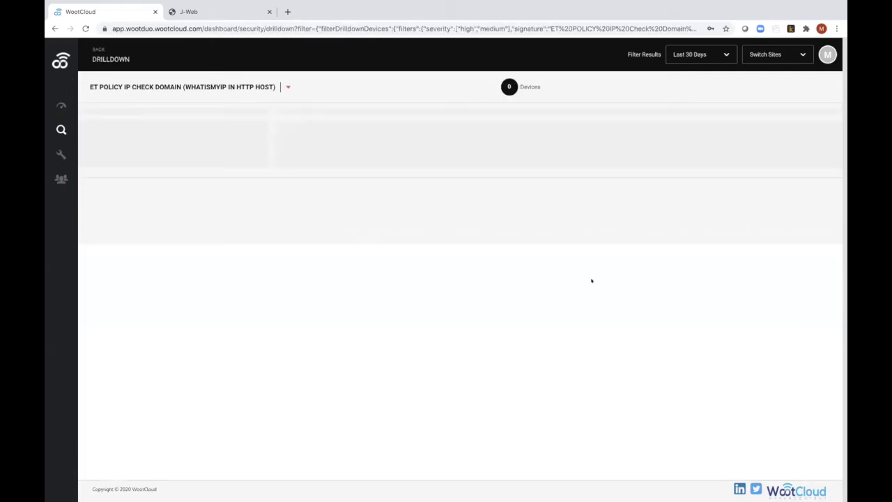
{"action": "left_click", "coordinate": [384, 160]}
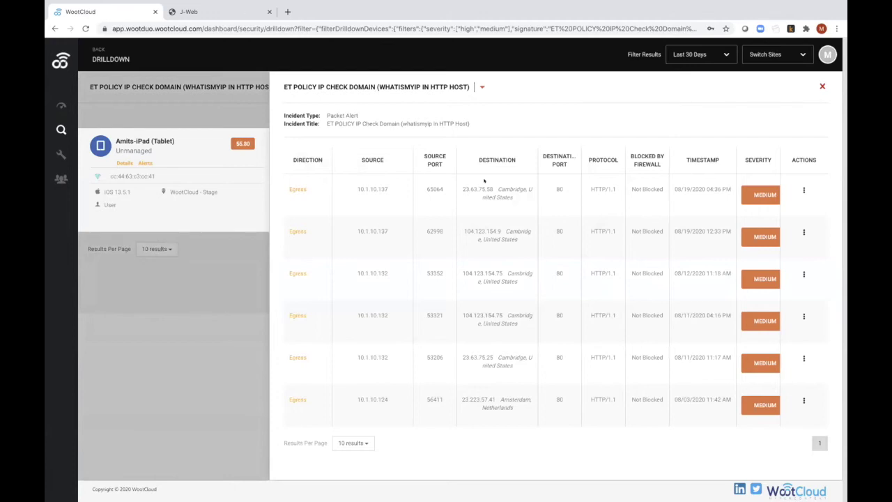
- Insert blank lines in the running ping output in the Ubuntu VM terminal, and block destination IP 23.63.75.58 from its alert in WootCloud
{"action": "left_click", "coordinate": [804, 189]}
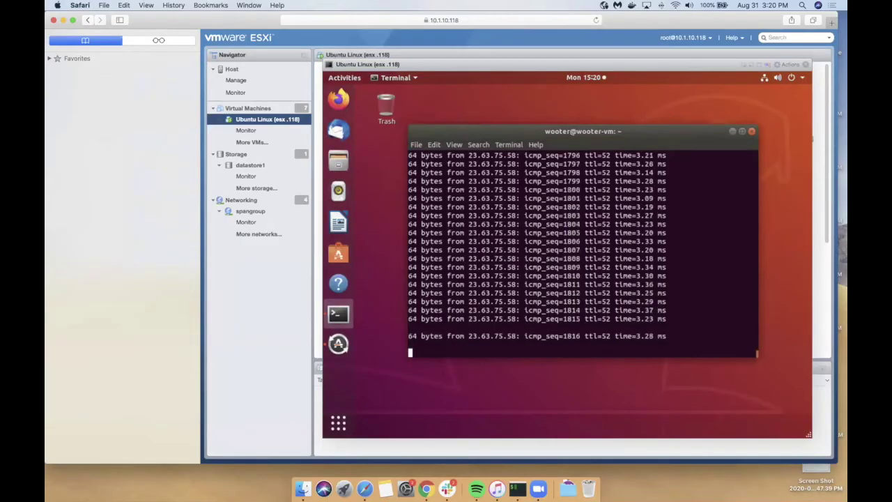
{"action": "key", "text": "Return"}
{"action": "key", "text": "Return"}
{"action": "key", "text": "Return"}
{"action": "key", "text": "Return"}
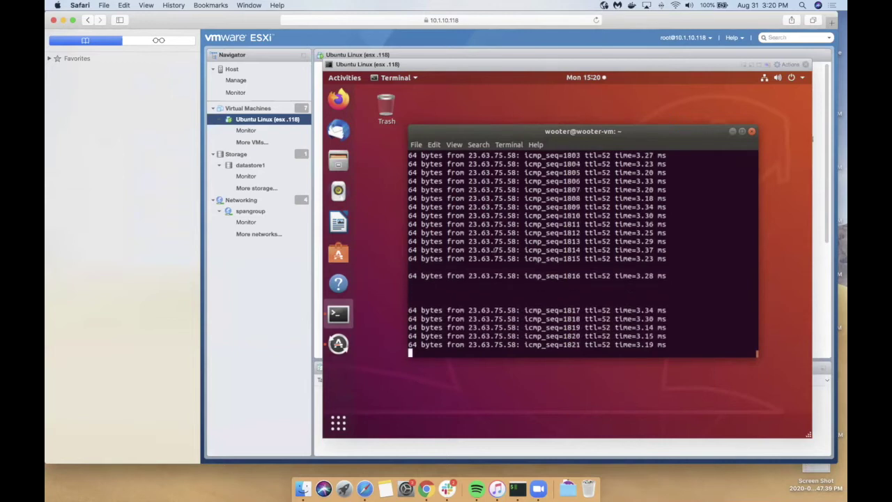
{"action": "key", "text": "super+Tab"}
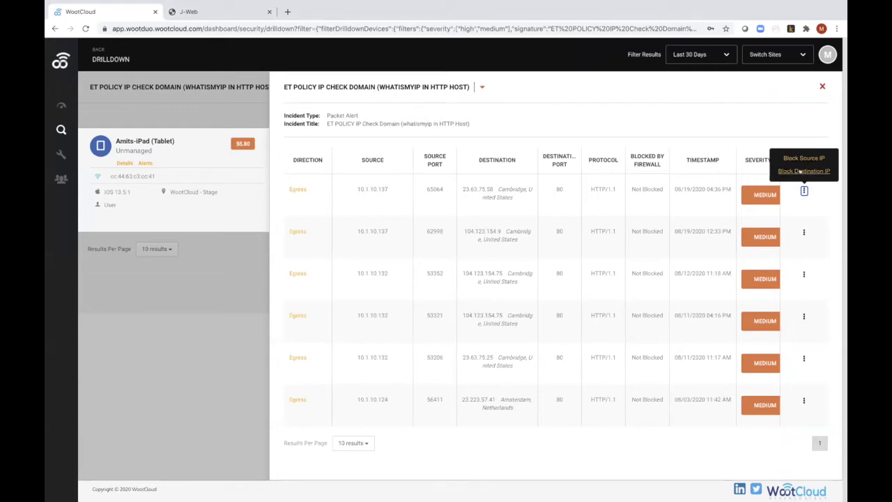
{"action": "left_click", "coordinate": [802, 171]}
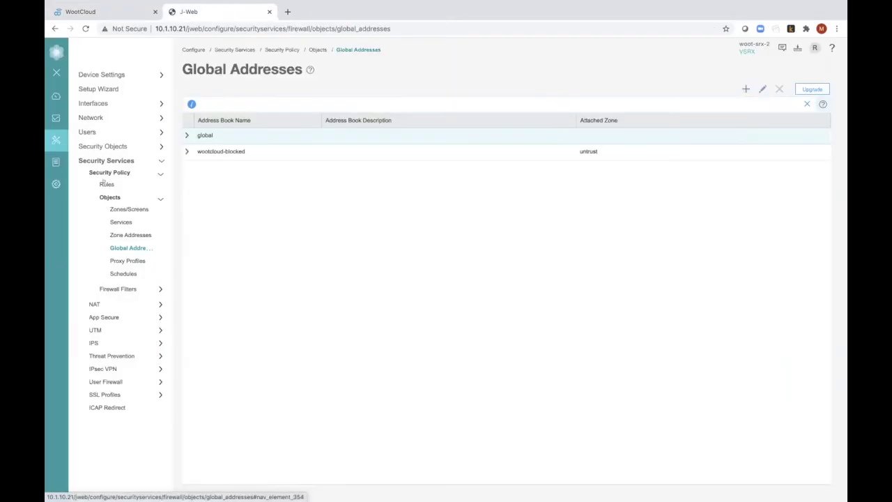
- Reload the global addresses in J-Web by way of the rules page and expand the global address book again
{"action": "left_click", "coordinate": [106, 182]}
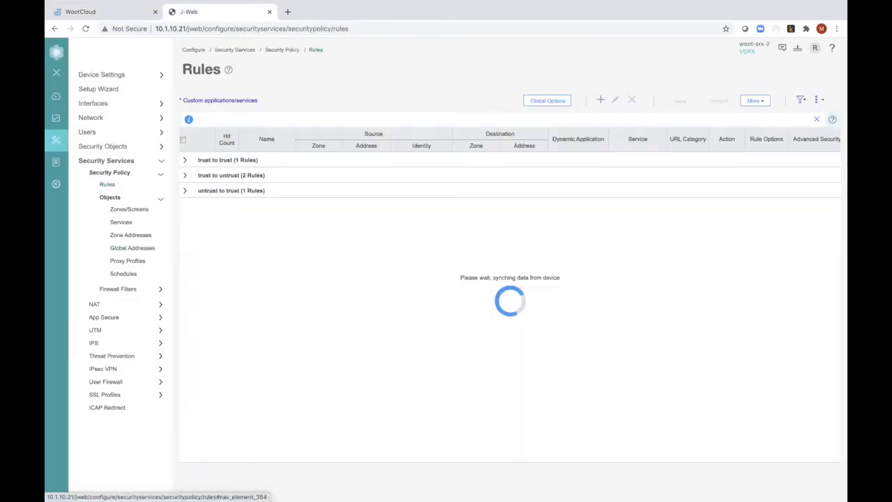
{"action": "left_click", "coordinate": [129, 248]}
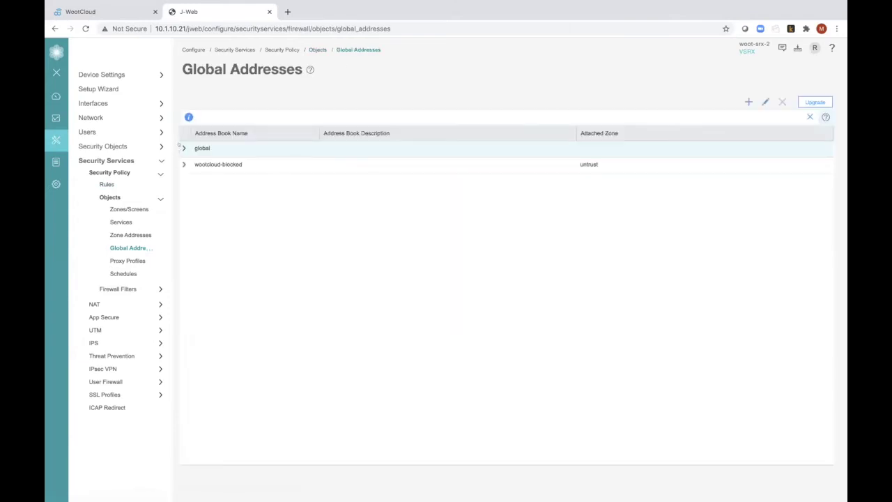
{"action": "left_click", "coordinate": [184, 147]}
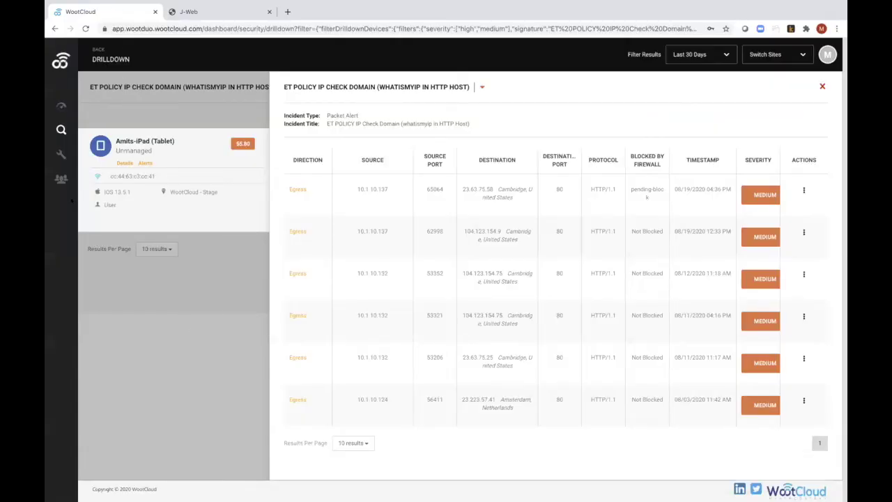
- Open WootCloud's list of blocked IPs and unblock 23.63.75.58, confirming the removal
{"action": "mouse_move", "coordinate": [71, 201]}
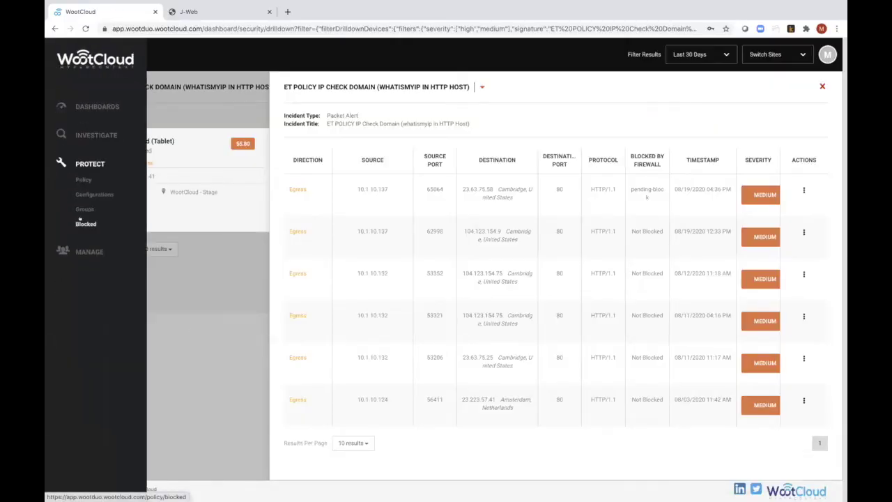
{"action": "left_click", "coordinate": [82, 223]}
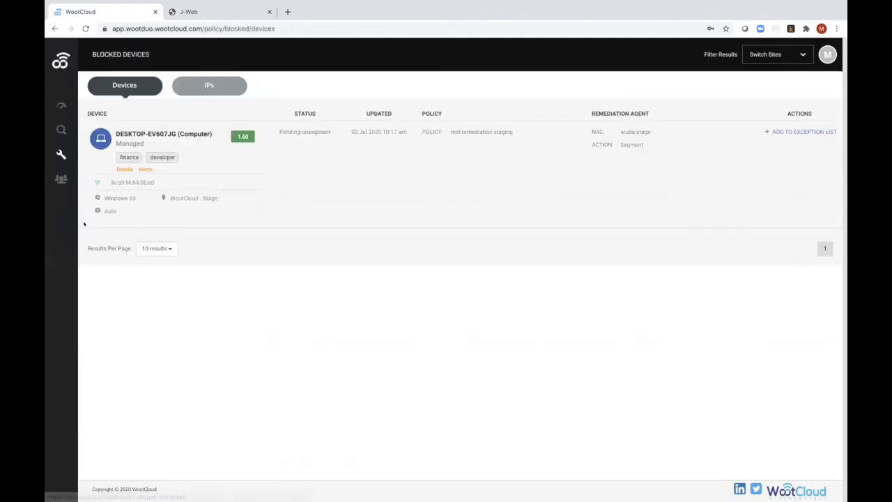
{"action": "left_click", "coordinate": [219, 89]}
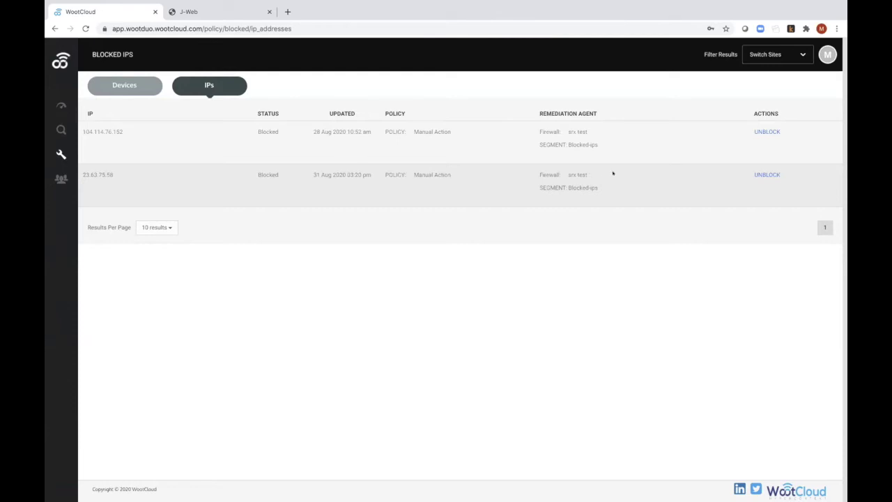
{"action": "left_click", "coordinate": [759, 174]}
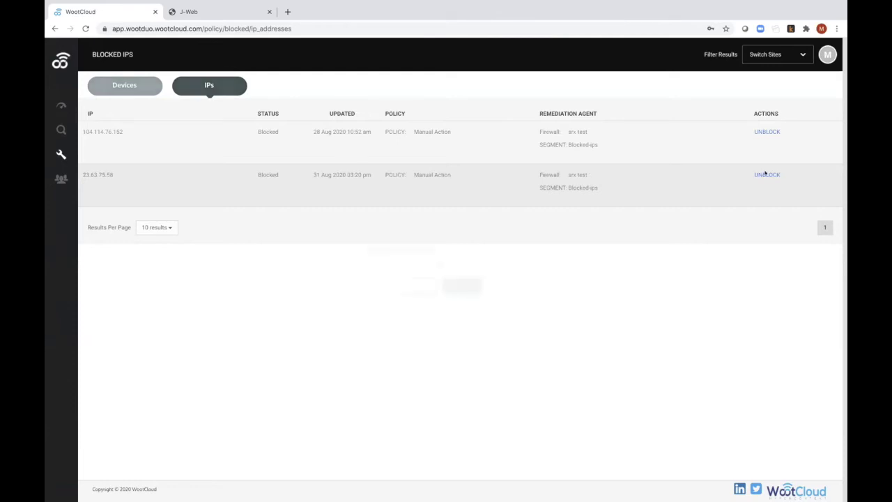
{"action": "left_click", "coordinate": [462, 285]}
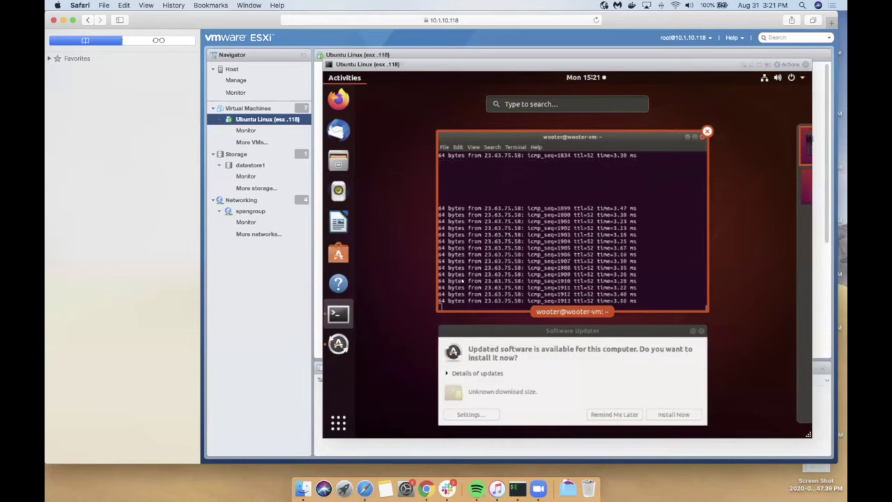
- Switch to the SRX ssh session in iTerm2 and rerun 'show security address-book global'
{"action": "key", "text": "super+Tab"}
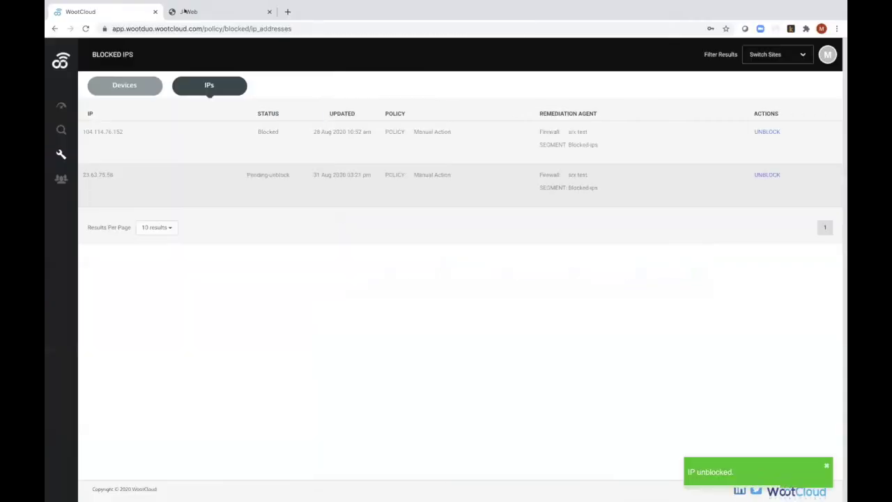
{"action": "key", "text": "super+Tab"}
{"action": "key", "text": "Up"}
{"action": "key", "text": "Return"}
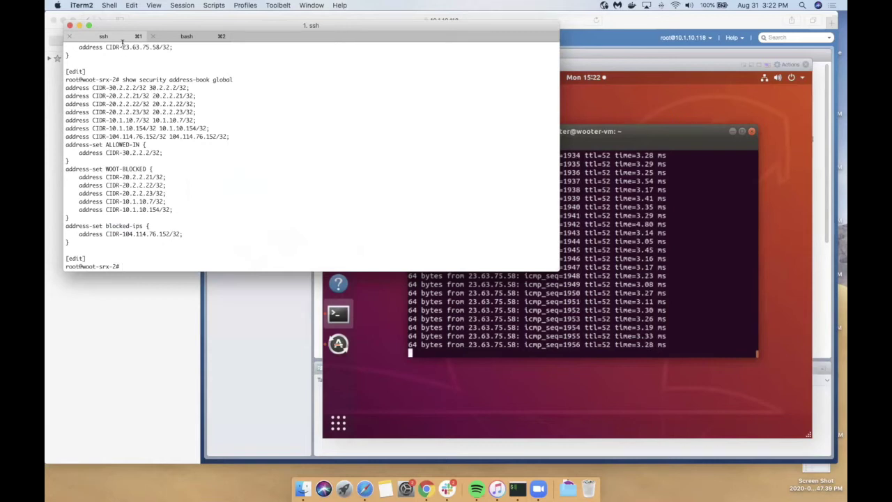
- Compare the blocked-ips address set between the previous and the latest address-book output
{"action": "left_click_drag", "start_coordinate": [122, 44], "coordinate": [557, 47]}
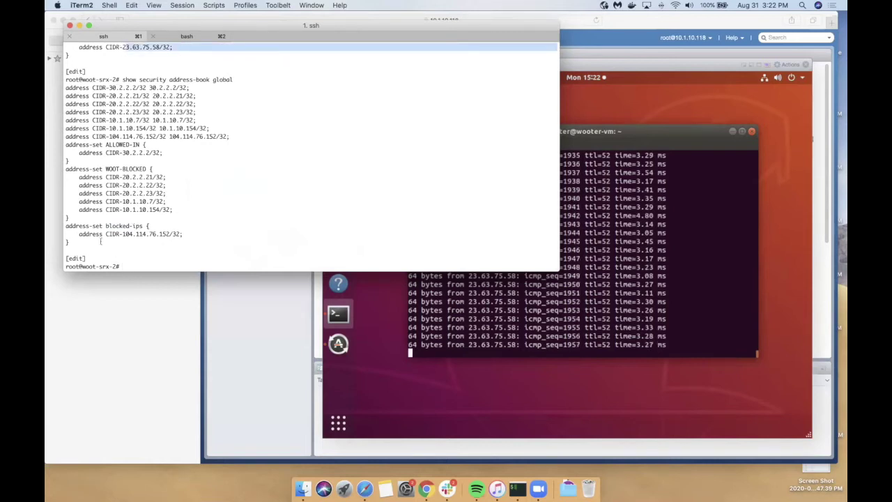
{"action": "scroll", "coordinate": [105, 140], "scroll_direction": "up", "scroll_amount": 2}
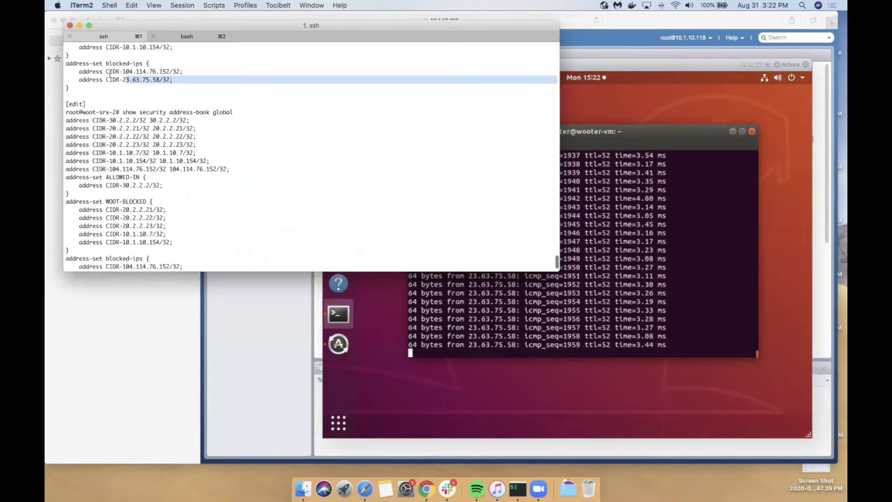
{"action": "left_click_drag", "start_coordinate": [114, 58], "coordinate": [173, 77]}
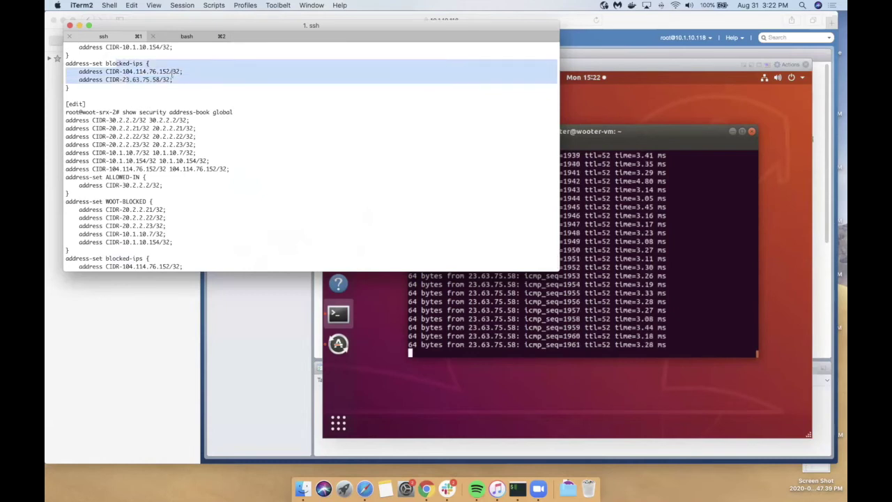
{"action": "scroll", "coordinate": [87, 226], "scroll_direction": "down", "scroll_amount": 2}
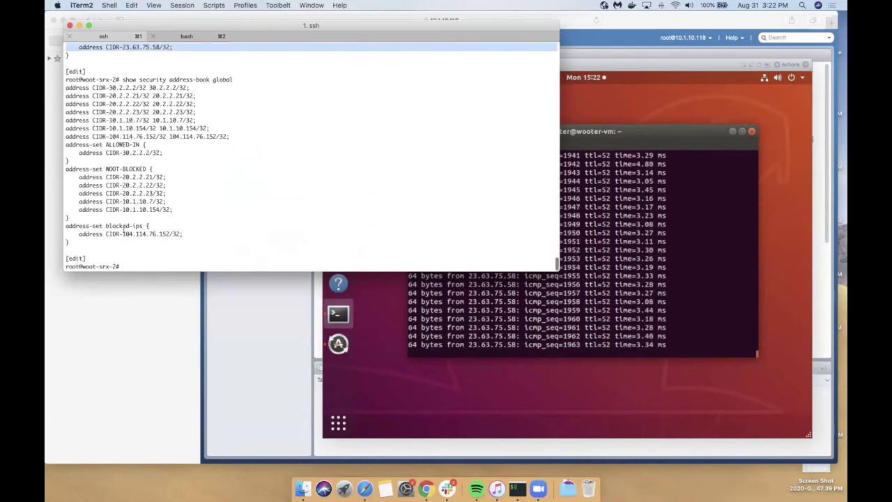
- Highlight the blocked-ips address set in the latest address-book output
{"action": "left_click_drag", "start_coordinate": [92, 226], "coordinate": [172, 243]}
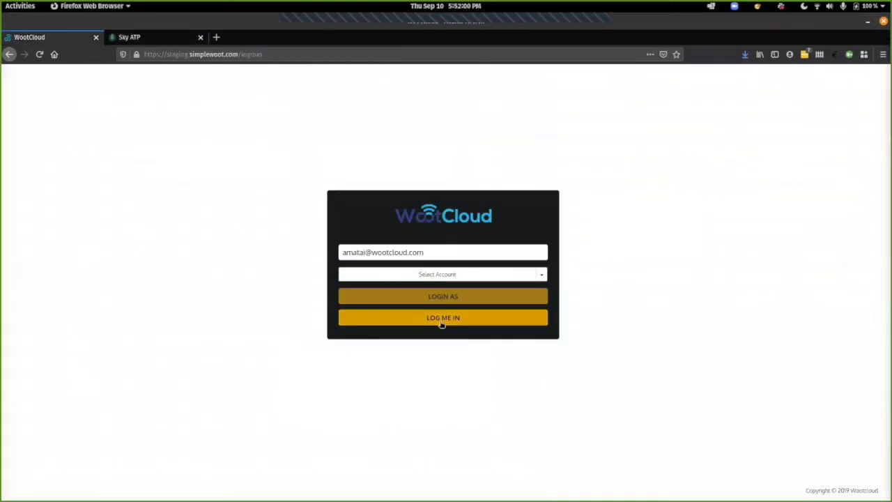
- Log in to the WootCloud staging site and open the Juniper ATP for WootCloud configuration in the Protect section
{"action": "left_click", "coordinate": [440, 321]}
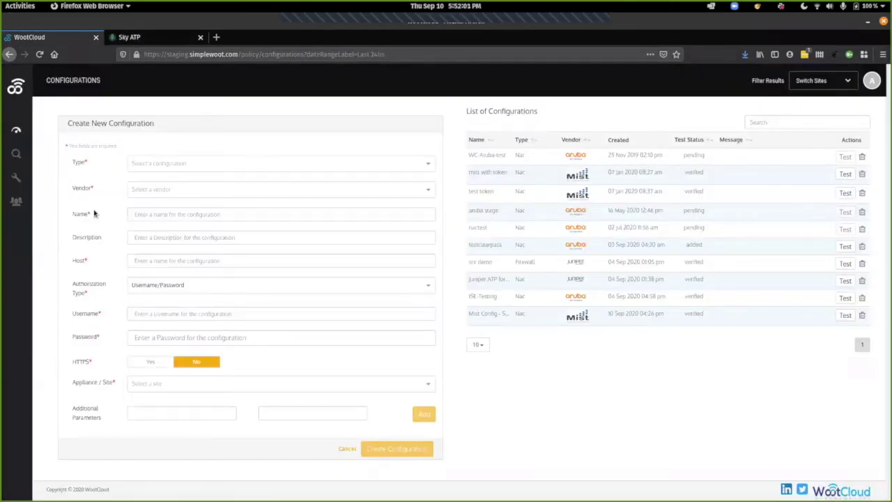
{"action": "mouse_move", "coordinate": [25, 198]}
{"action": "left_click", "coordinate": [52, 202]}
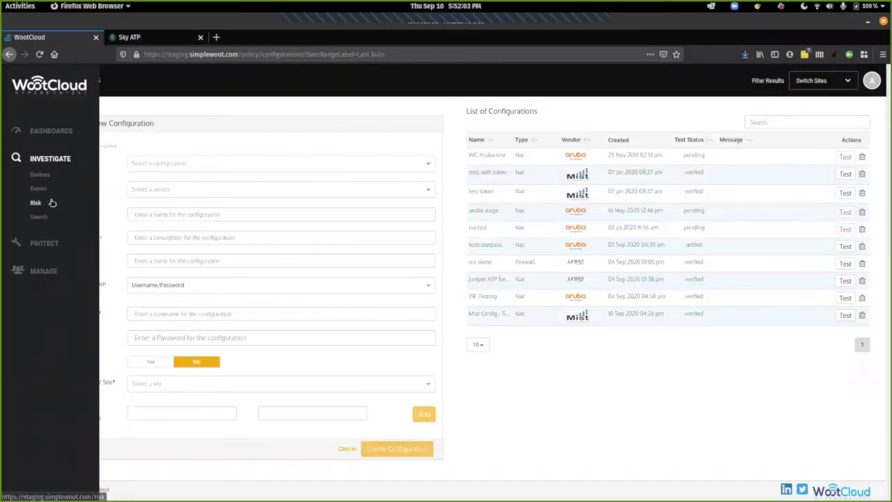
{"action": "left_click", "coordinate": [45, 242]}
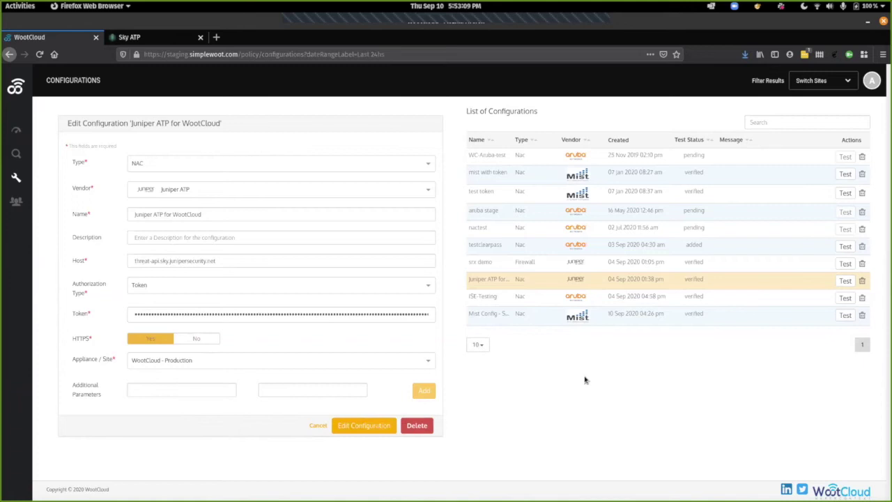
- Open the 'Block IoT Devices using ATP' policy from the second page of policies and review its rules and actions
{"action": "mouse_move", "coordinate": [17, 202]}
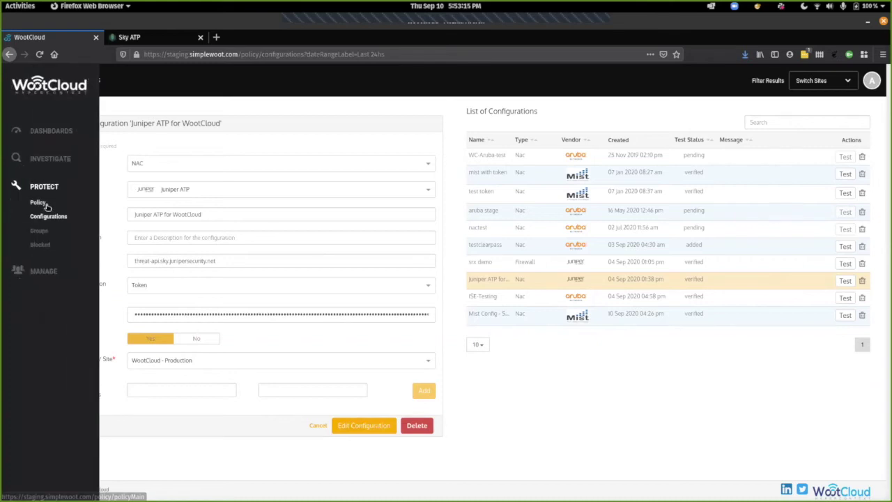
{"action": "left_click", "coordinate": [37, 202]}
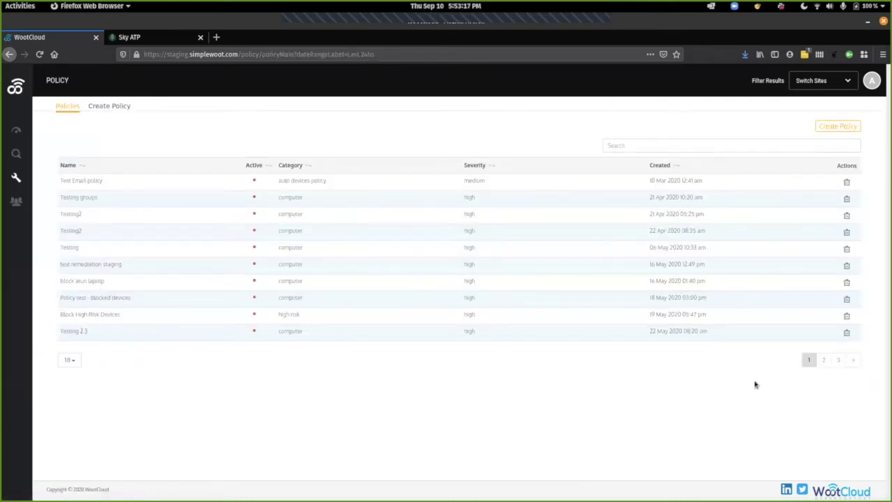
{"action": "left_click", "coordinate": [824, 359]}
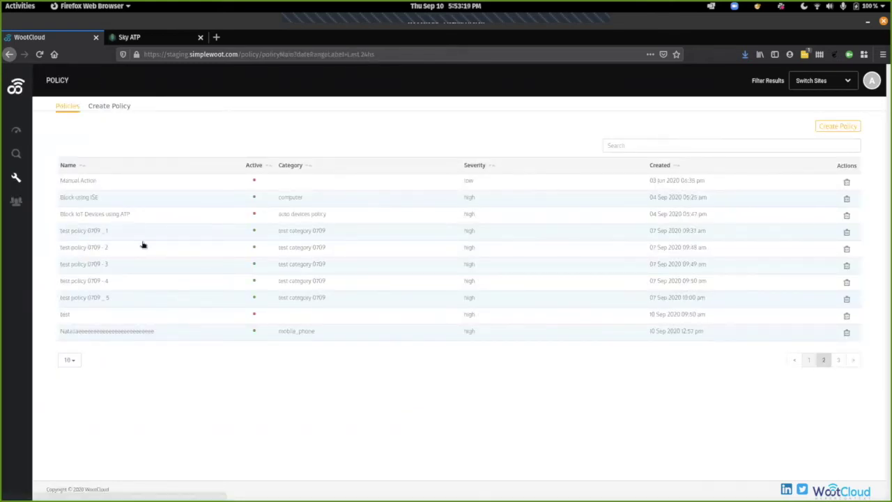
{"action": "left_click", "coordinate": [101, 214]}
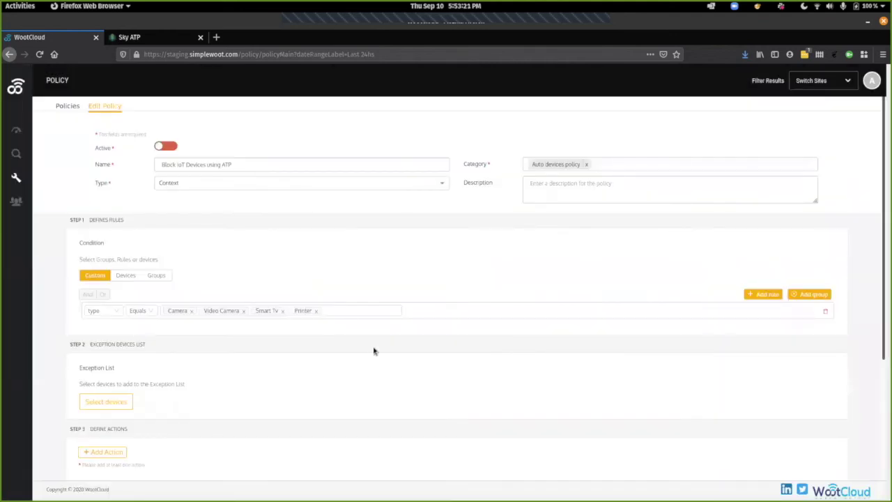
{"action": "scroll", "coordinate": [179, 338], "scroll_direction": "down", "scroll_amount": 2}
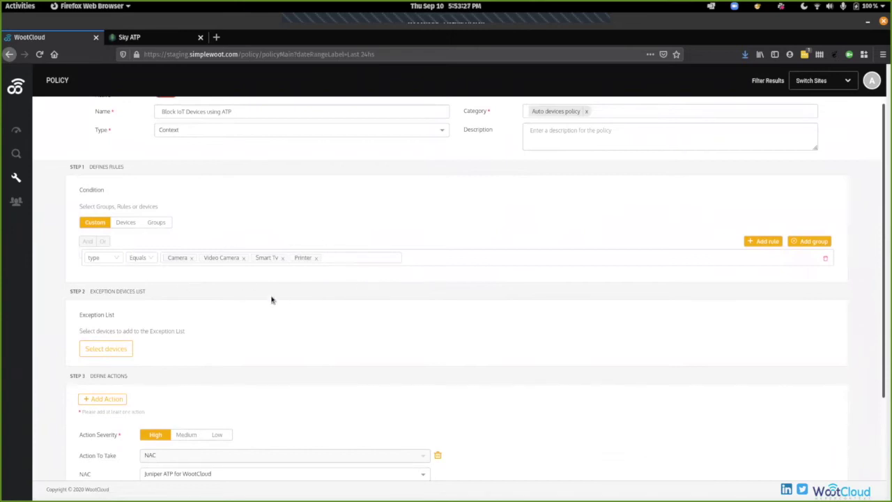
{"action": "scroll", "coordinate": [274, 303], "scroll_direction": "up", "scroll_amount": 2}
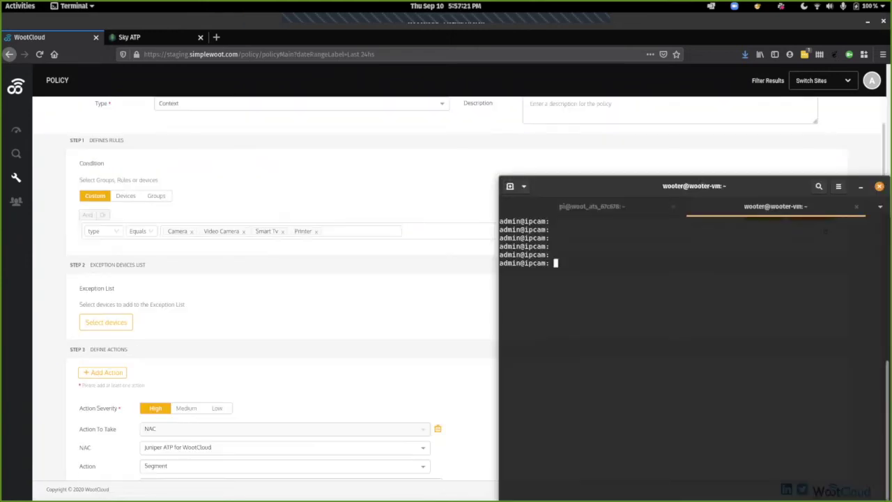
- Switch to the IP camera's terminal session and test its connectivity with 'ssh bastion.wootduo.wootcloud.com'
{"action": "type", "text": "ssh bastion.wootduo."}
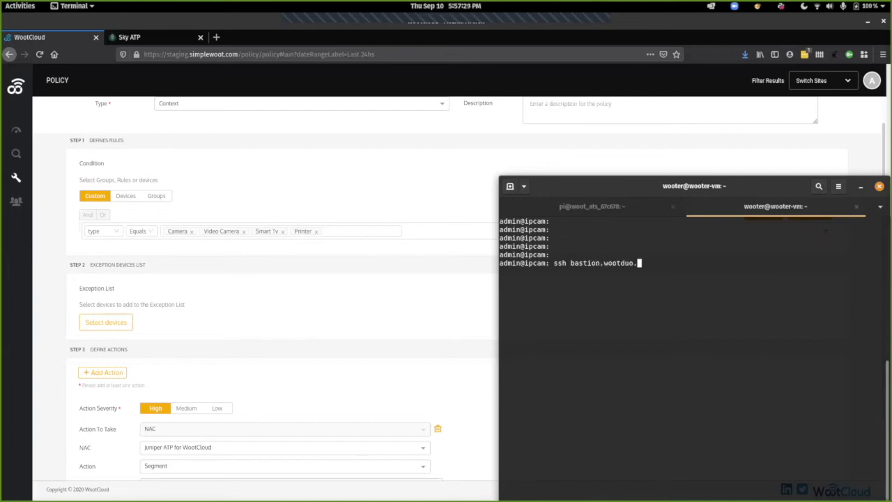
{"action": "type", "text": "wootcloud.com"}
{"action": "key", "text": "Return"}
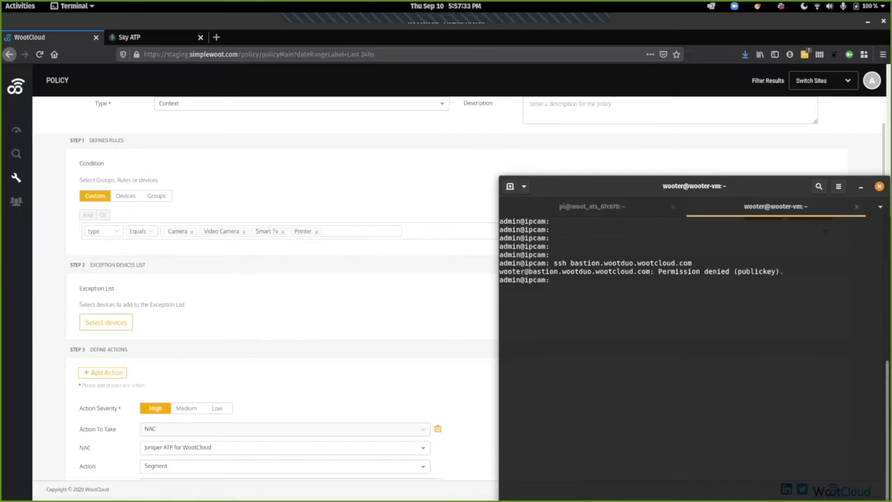
- Switch back to Firefox, activate the 'Block IoT Devices using ATP' policy, save and confirm it, and reopen it from the policy list
{"action": "left_click", "coordinate": [358, 225]}
{"action": "scroll", "coordinate": [354, 226], "scroll_direction": "up", "scroll_amount": 3}
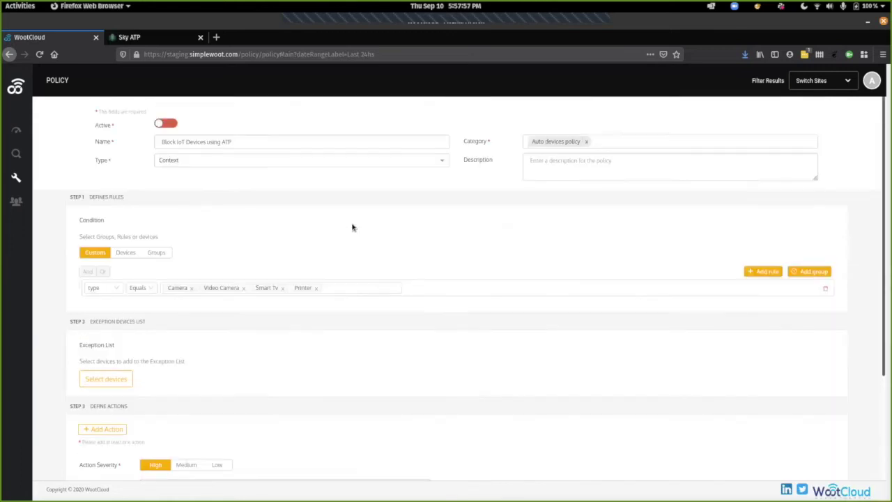
{"action": "left_click", "coordinate": [166, 146]}
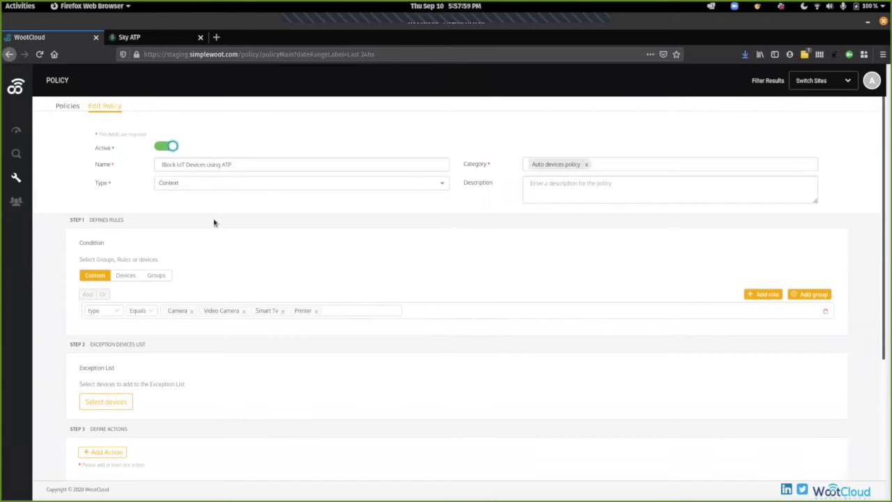
{"action": "scroll", "coordinate": [370, 363], "scroll_direction": "down", "scroll_amount": 3}
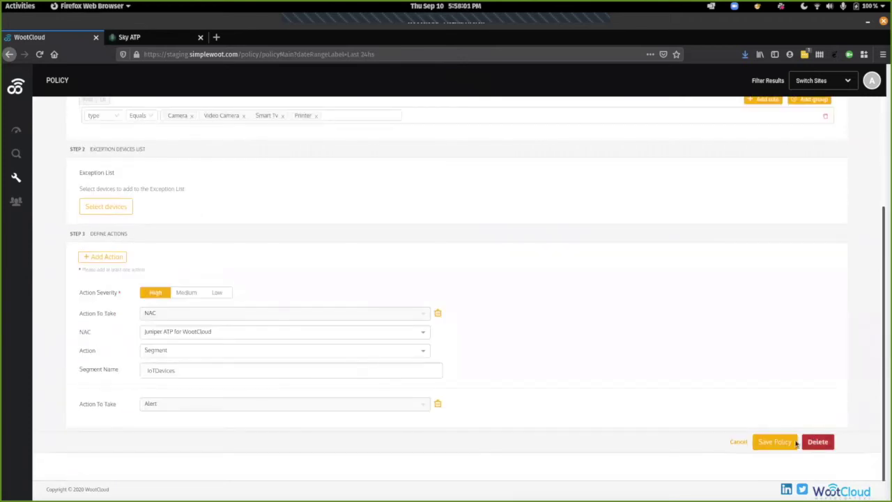
{"action": "left_click", "coordinate": [779, 441]}
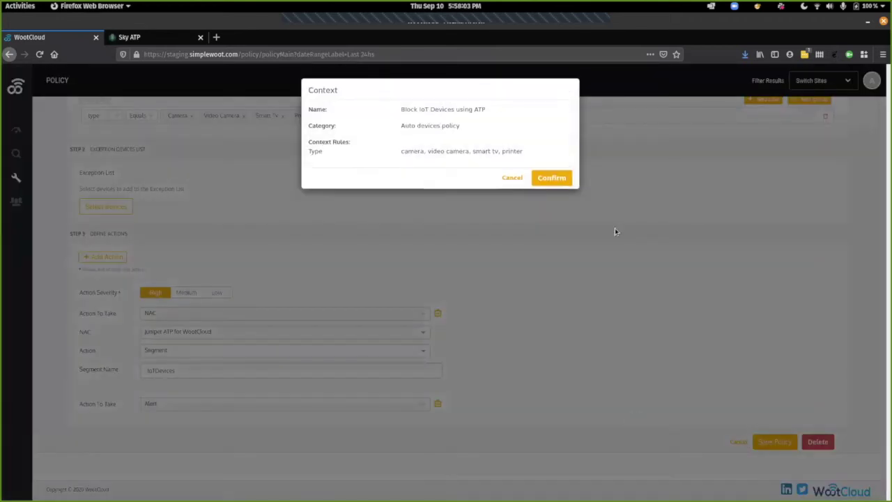
{"action": "left_click", "coordinate": [553, 177]}
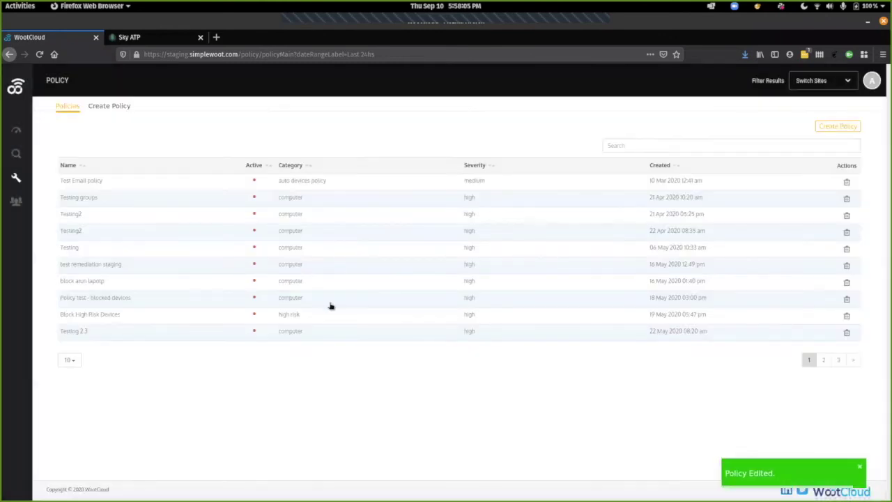
{"action": "left_click", "coordinate": [824, 360]}
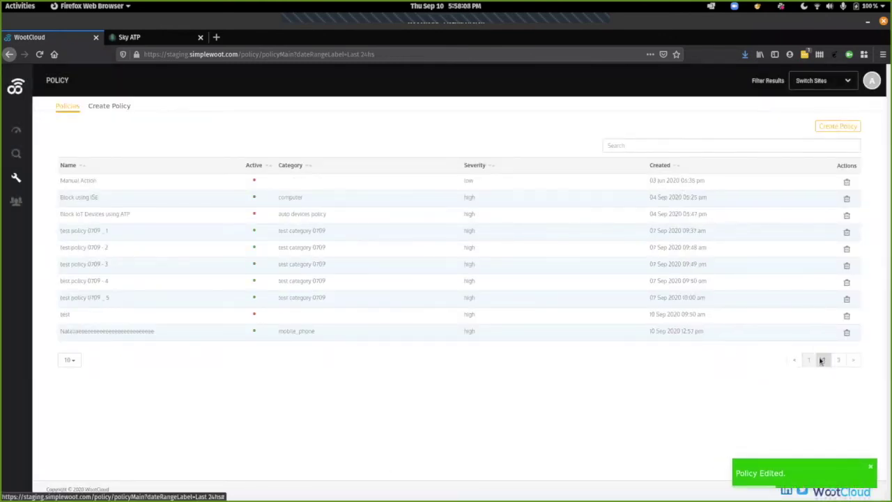
{"action": "left_click", "coordinate": [116, 214]}
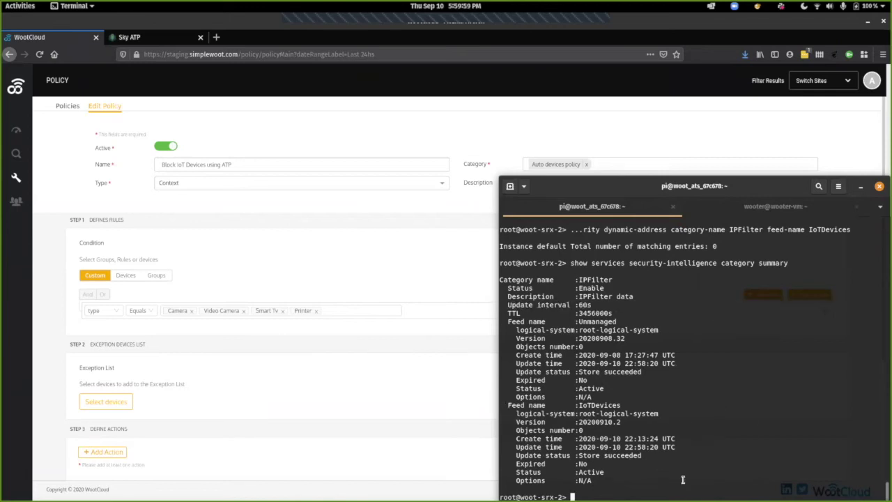
- In the SRX terminal, rerun 'show services security-intelligence category summary' and the dynamic-address query for the IPFilter feed IoTDevices
{"action": "key", "text": "Up"}
{"action": "key", "text": "Return"}
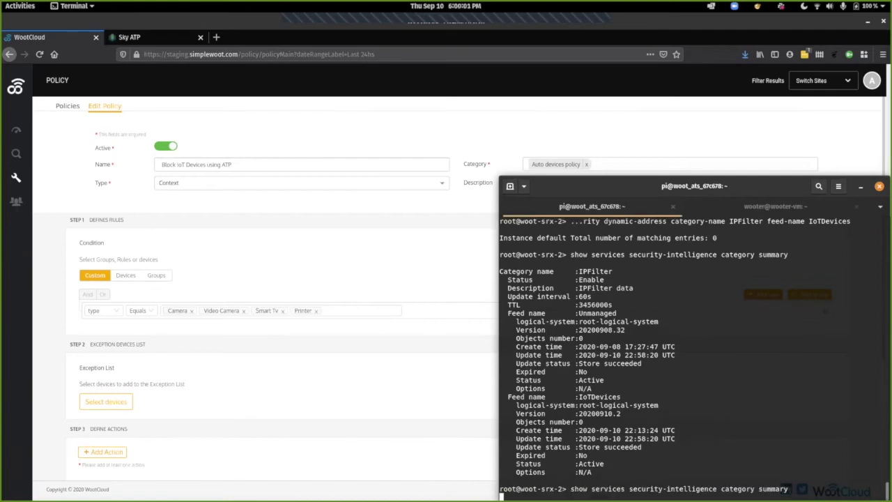
{"action": "key", "text": "Up"}
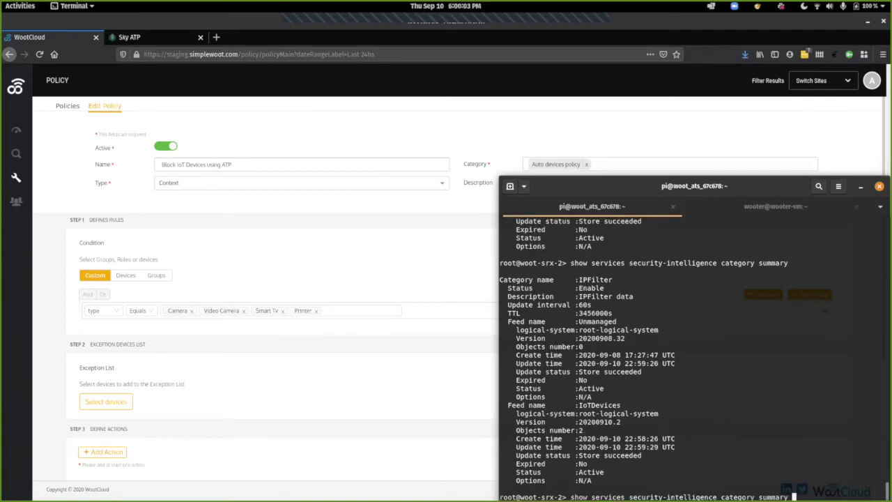
{"action": "key", "text": "Up"}
{"action": "key", "text": "Return"}
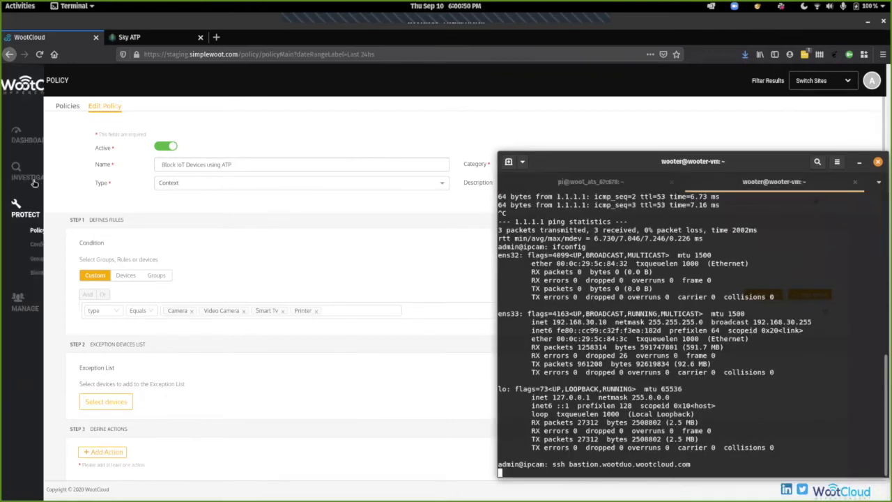
- Switch back to WootCloud and open the list of blocked devices
{"action": "mouse_move", "coordinate": [34, 182]}
{"action": "left_click", "coordinate": [39, 249]}
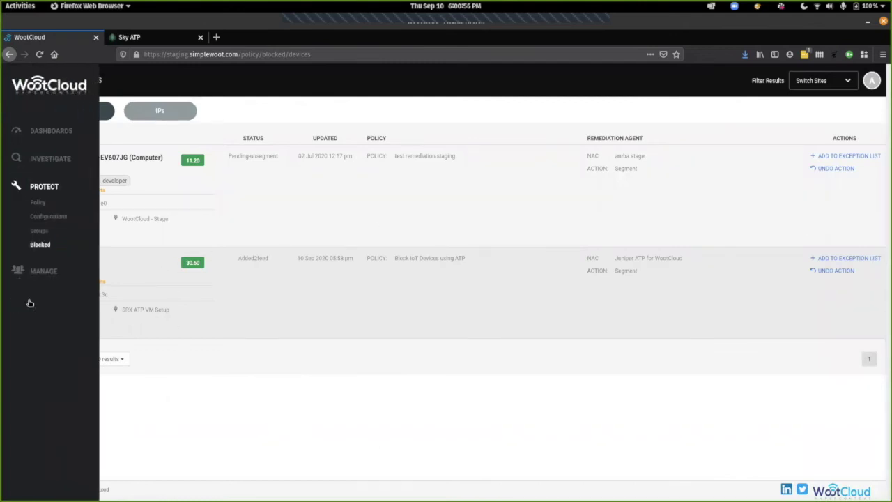
- Deactivate the 'Block IoT Devices using ATP' policy, then save and confirm the change
{"action": "mouse_move", "coordinate": [23, 157]}
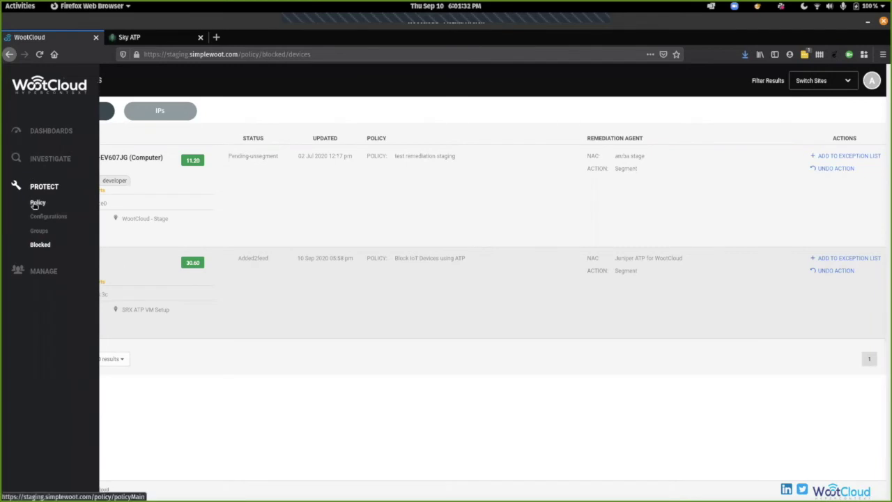
{"action": "left_click", "coordinate": [38, 203]}
{"action": "left_click", "coordinate": [823, 360]}
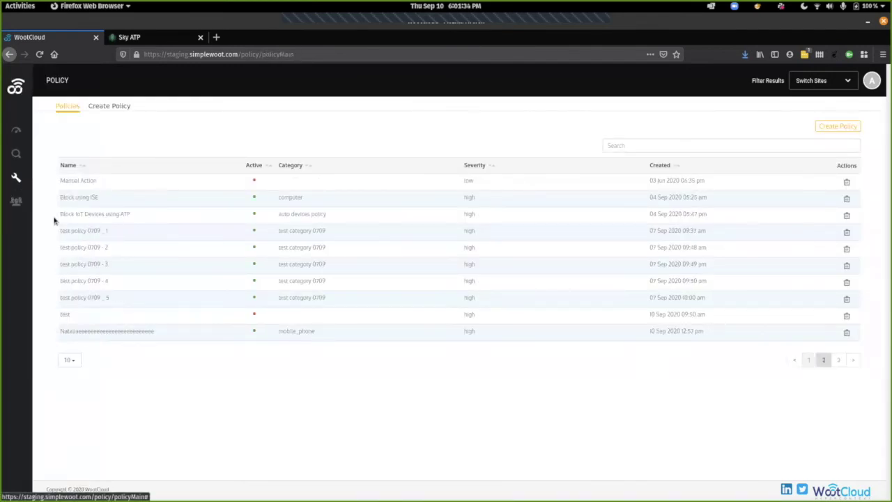
{"action": "left_click", "coordinate": [89, 215]}
{"action": "left_click", "coordinate": [171, 144]}
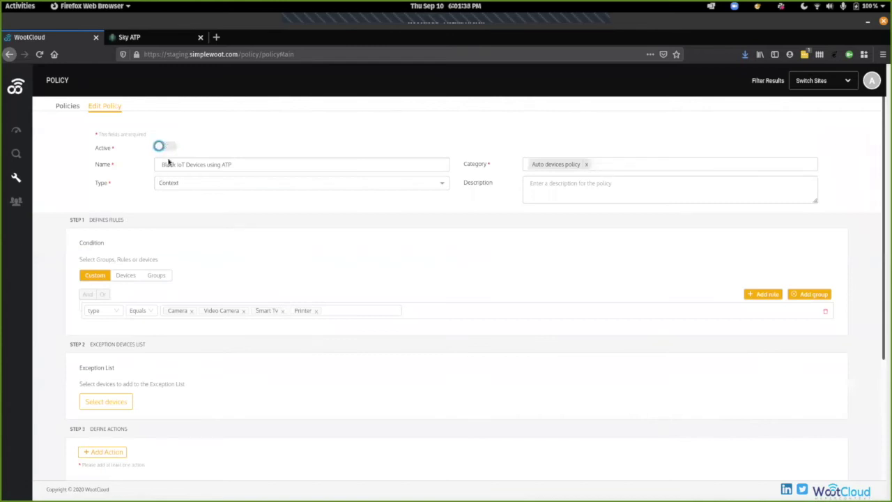
{"action": "scroll", "coordinate": [470, 339], "scroll_direction": "down", "scroll_amount": 1}
{"action": "scroll", "coordinate": [470, 339], "scroll_direction": "down", "scroll_amount": 5}
{"action": "left_click", "coordinate": [771, 442]}
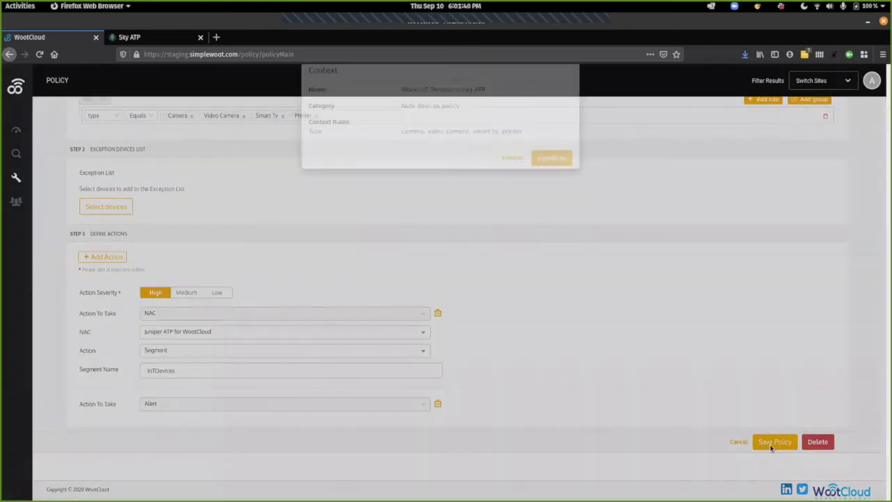
{"action": "left_click", "coordinate": [554, 179]}
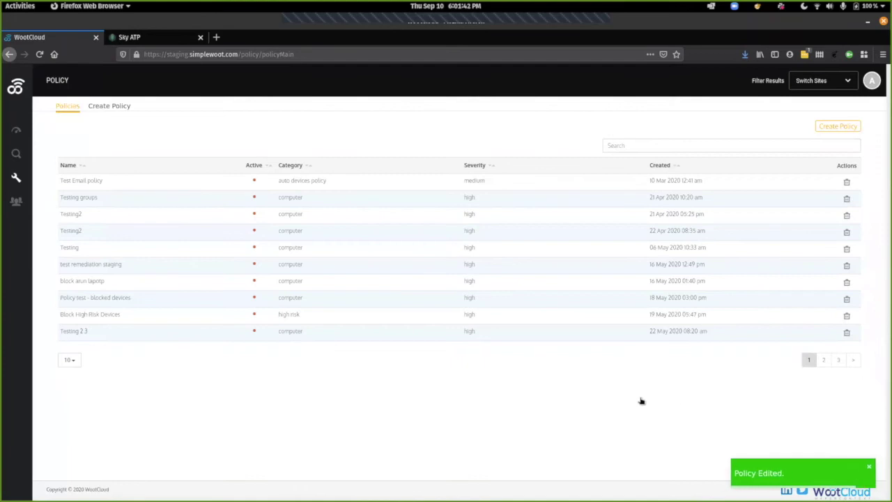
- In the blocked devices list, undo the Segment action on the device blocked by the 'Block IoT Devices using ATP' policy
{"action": "mouse_move", "coordinate": [41, 208]}
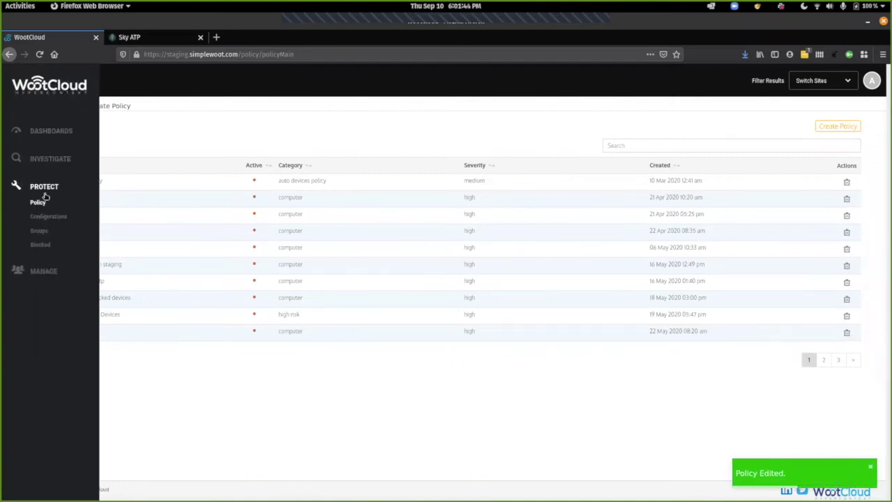
{"action": "left_click", "coordinate": [39, 244]}
{"action": "left_click", "coordinate": [833, 272]}
{"action": "left_click", "coordinate": [453, 305]}
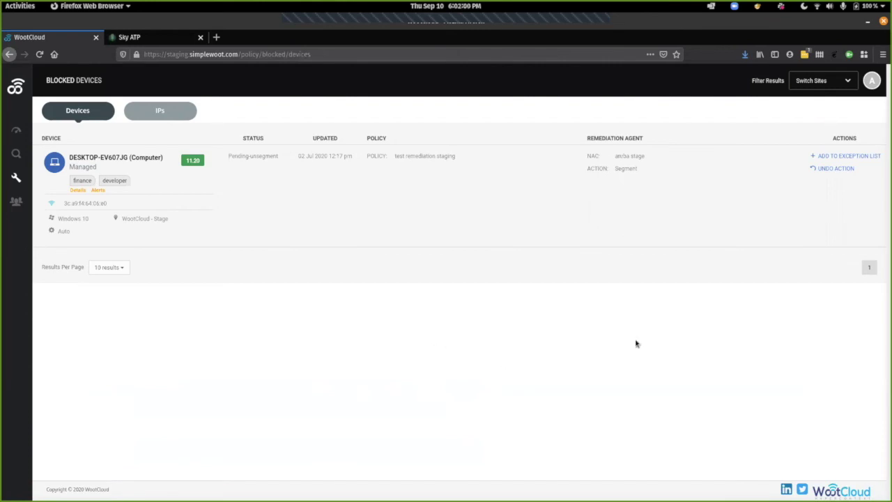
- Switch to the SRX terminal session and compare the IoTDevices feed entries between the earlier and latest dynamic-address outputs
{"action": "key", "text": "super"}
{"action": "left_click", "coordinate": [482, 385]}
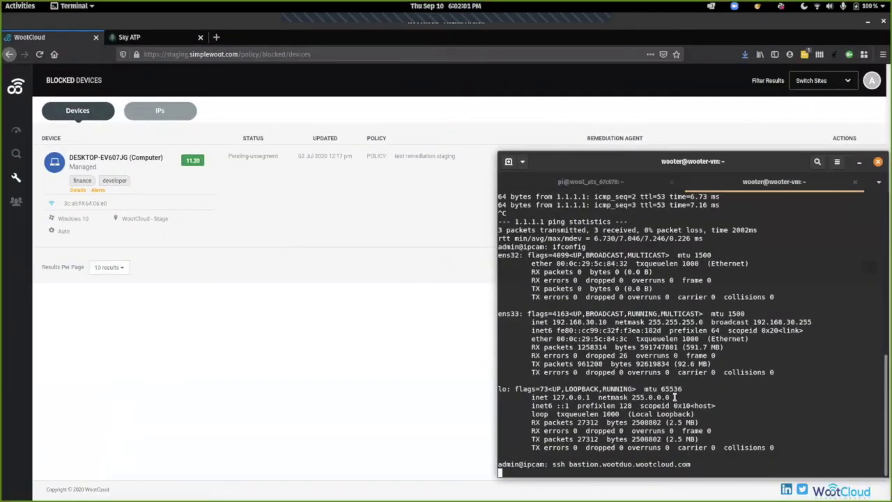
{"action": "key", "text": "ctrl+Page_Up"}
{"action": "left_click_drag", "start_coordinate": [499, 389], "coordinate": [844, 389]}
{"action": "left_click", "coordinate": [767, 413]}
{"action": "left_click_drag", "start_coordinate": [499, 422], "coordinate": [849, 444]}
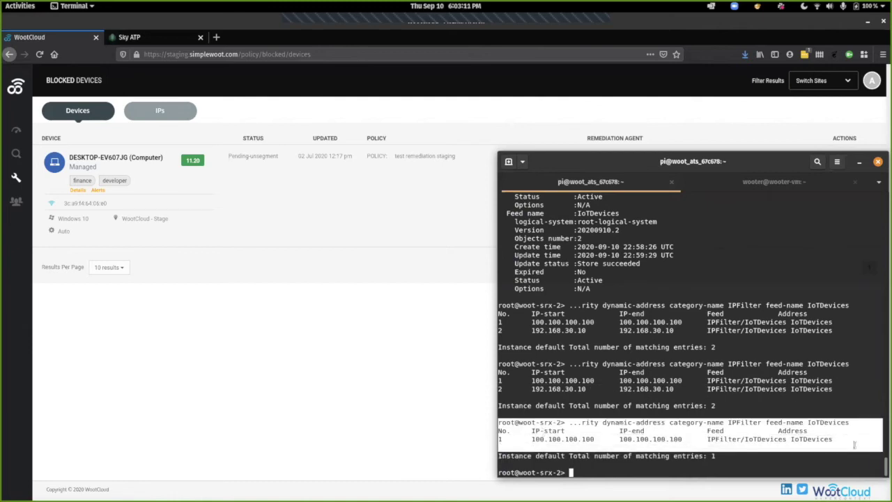
{"action": "left_click", "coordinate": [823, 445]}
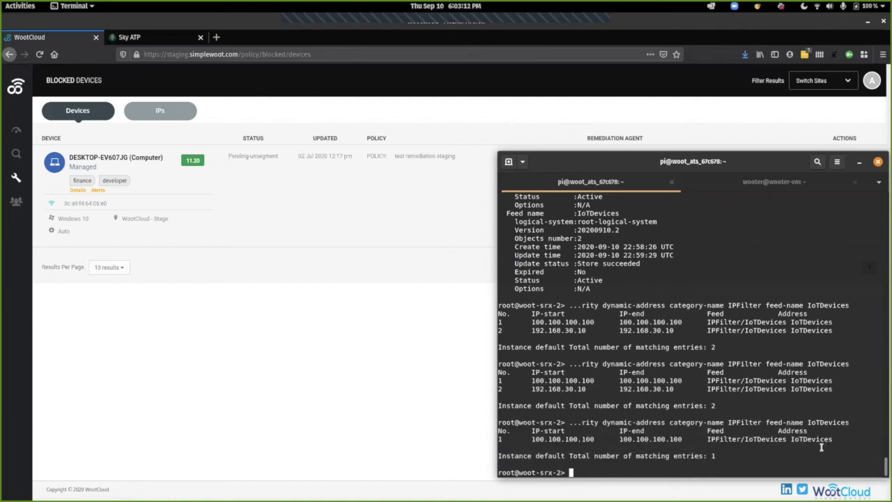
{"action": "double_click", "coordinate": [557, 389]}
- In the IP camera's terminal session, rerun 'ssh bastion.wootduo.wootcloud.com' to test connectivity again
{"action": "left_click", "coordinate": [773, 181]}
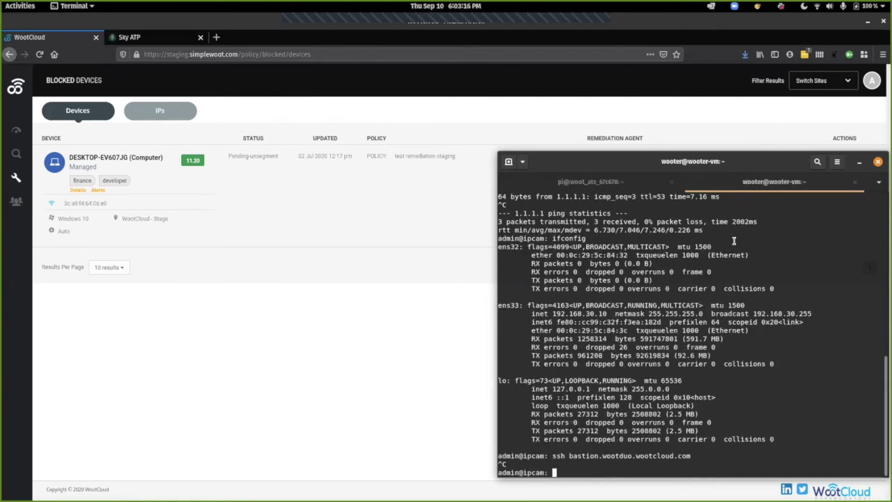
{"action": "key", "text": "Up"}
{"action": "key", "text": "Return"}
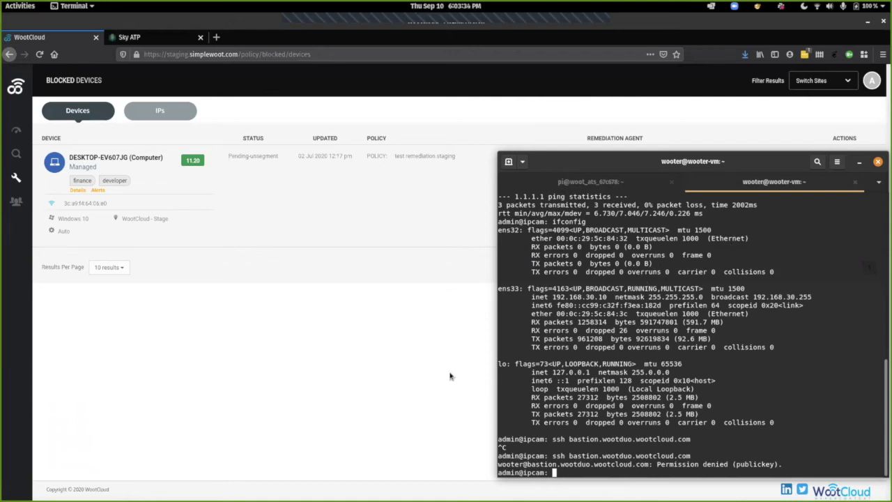
- Review the monitored hosts in Sky ATP, then switch to Mist and examine the WiFi Clients list for WootCloud HQ
{"action": "left_click", "coordinate": [152, 39]}
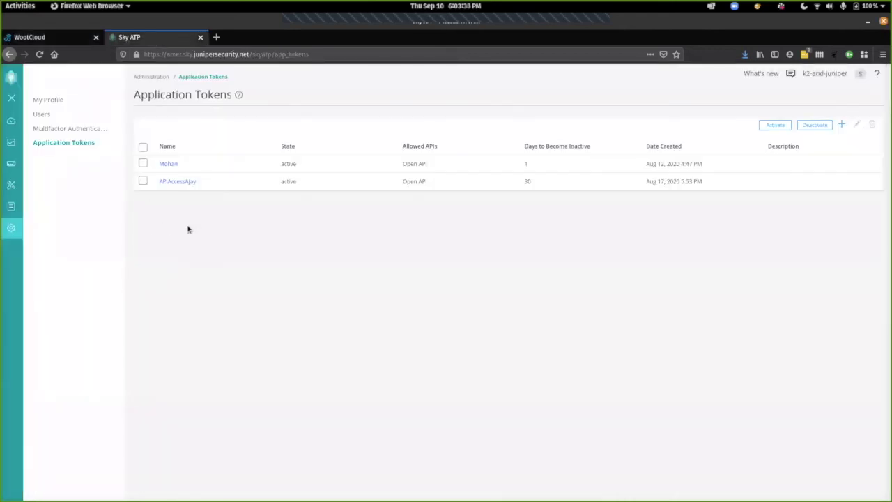
{"action": "mouse_move", "coordinate": [44, 207]}
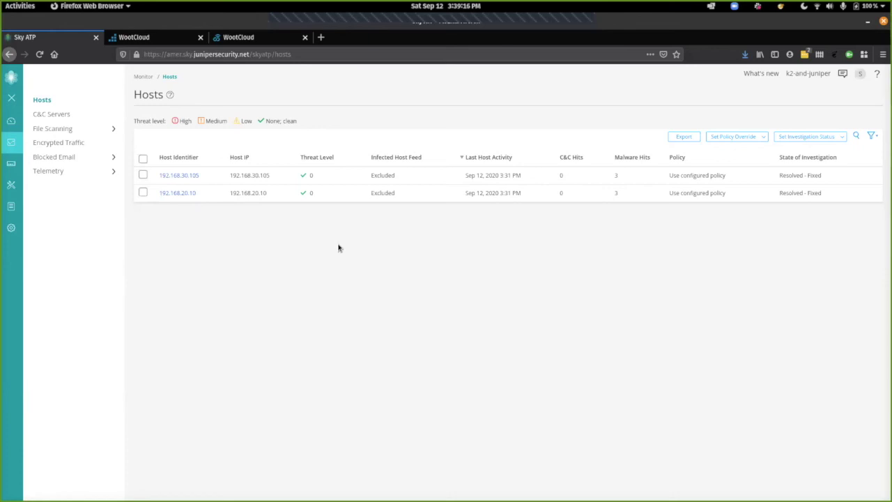
{"action": "left_click", "coordinate": [138, 37]}
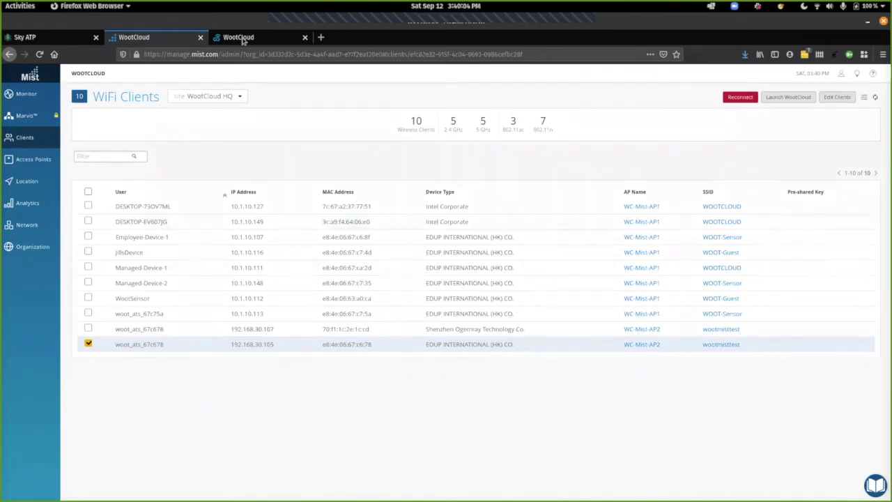
- Switch to WootCloud, open the 'Block at SRX/ATP and Mist' policy and activate it
{"action": "left_click", "coordinate": [239, 37]}
{"action": "mouse_move", "coordinate": [21, 187]}
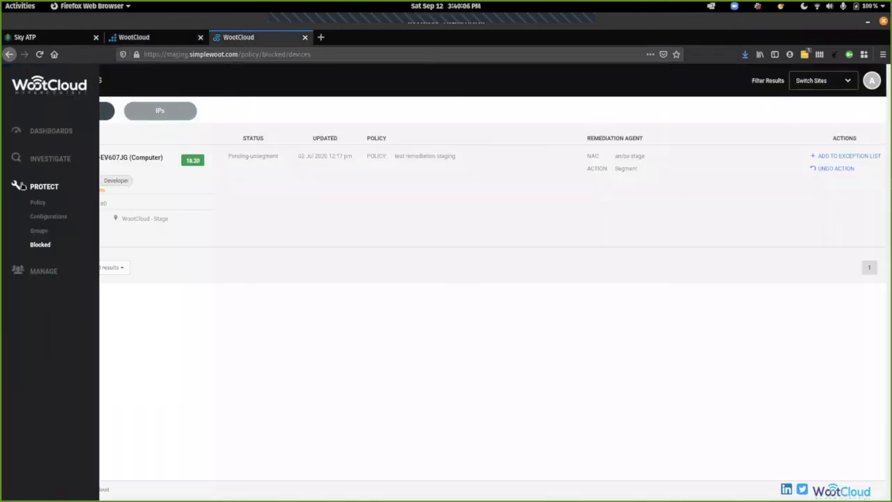
{"action": "left_click", "coordinate": [38, 203]}
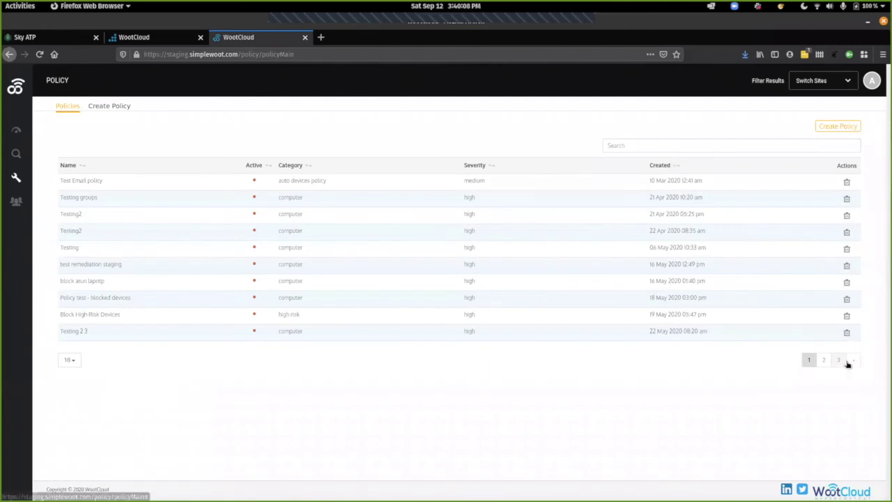
{"action": "left_click", "coordinate": [839, 360]}
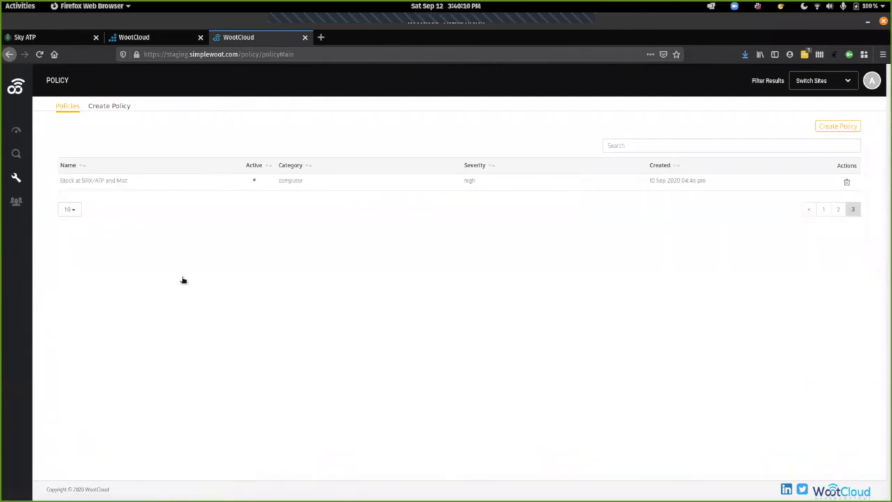
{"action": "scroll", "coordinate": [558, 249], "scroll_direction": "down", "scroll_amount": 2}
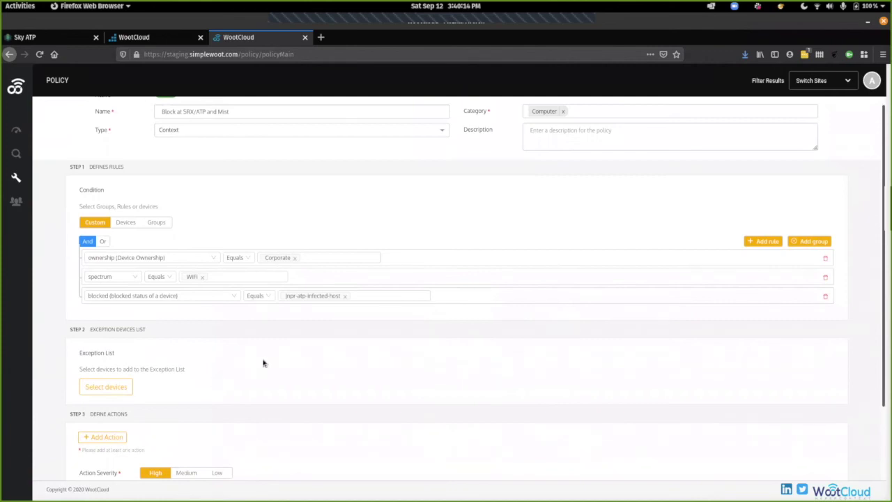
{"action": "scroll", "coordinate": [244, 340], "scroll_direction": "up", "scroll_amount": 1}
{"action": "scroll", "coordinate": [237, 342], "scroll_direction": "up", "scroll_amount": 1}
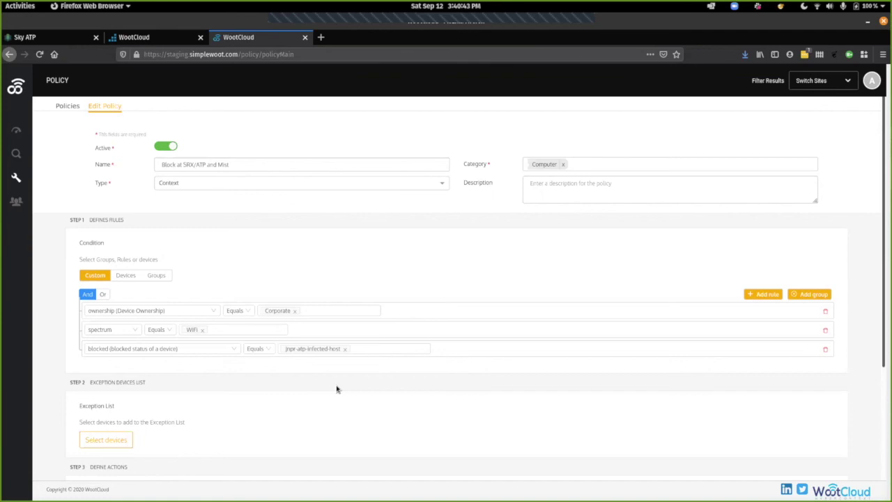
- Review the policy's rules and its NAC Block action on Mist, then save the policy and confirm the change
{"action": "scroll", "coordinate": [336, 389], "scroll_direction": "down", "scroll_amount": 5}
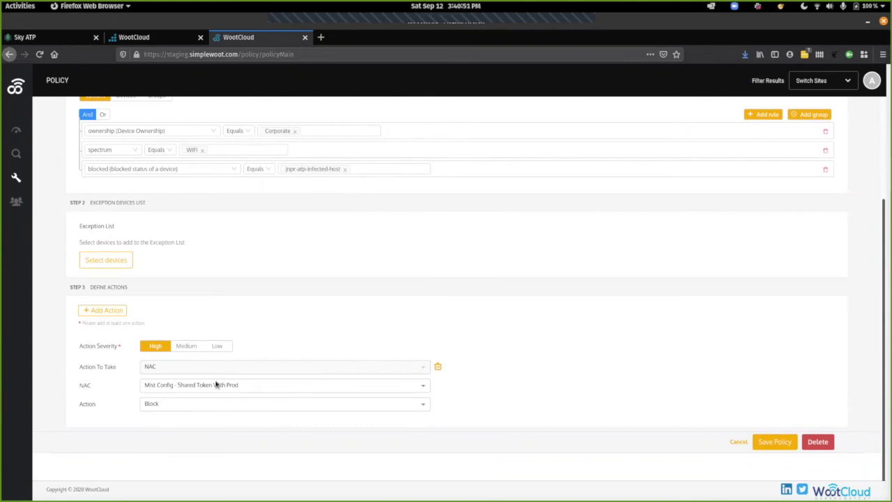
{"action": "scroll", "coordinate": [370, 367], "scroll_direction": "up", "scroll_amount": 5}
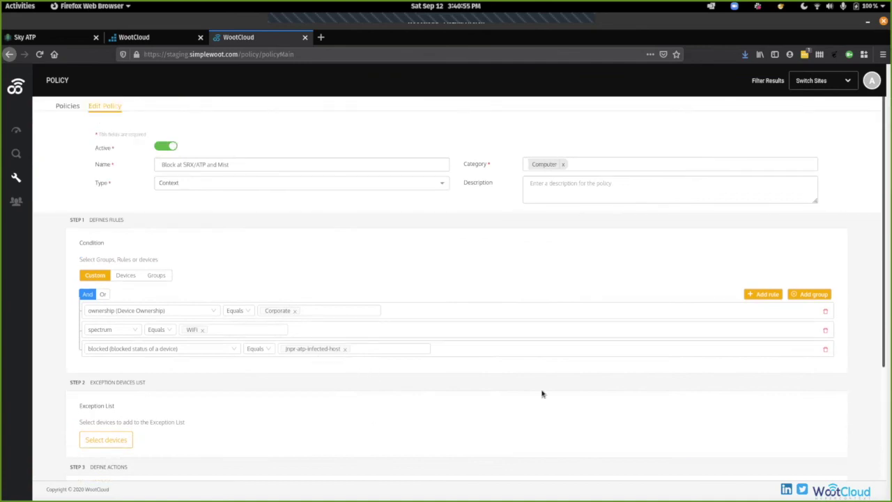
{"action": "scroll", "coordinate": [541, 392], "scroll_direction": "down", "scroll_amount": 5}
{"action": "left_click", "coordinate": [774, 443]}
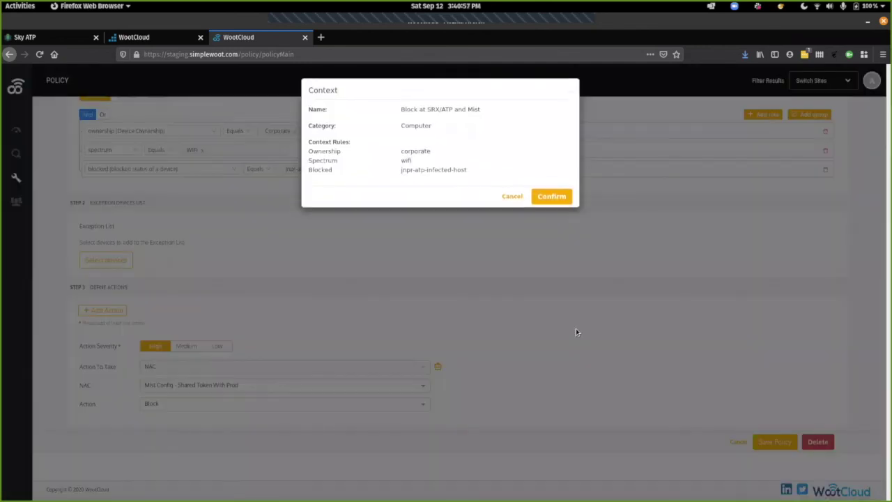
{"action": "left_click", "coordinate": [552, 197]}
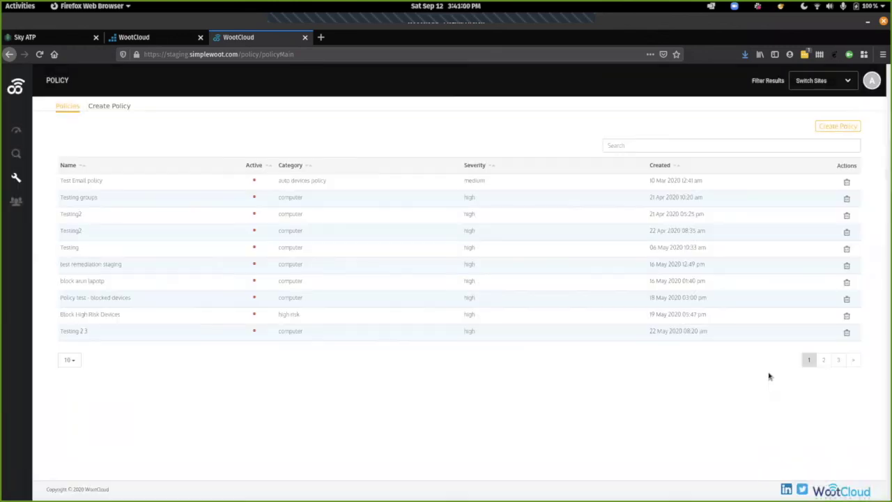
- Reopen the saved 'Block at SRX/ATP and Mist' policy and check its active state, context rules and action
{"action": "left_click", "coordinate": [838, 360]}
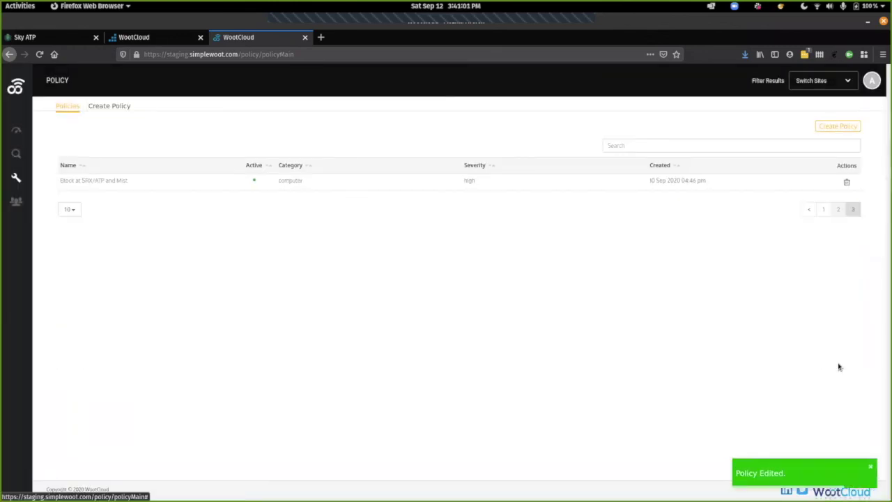
{"action": "left_click", "coordinate": [103, 181]}
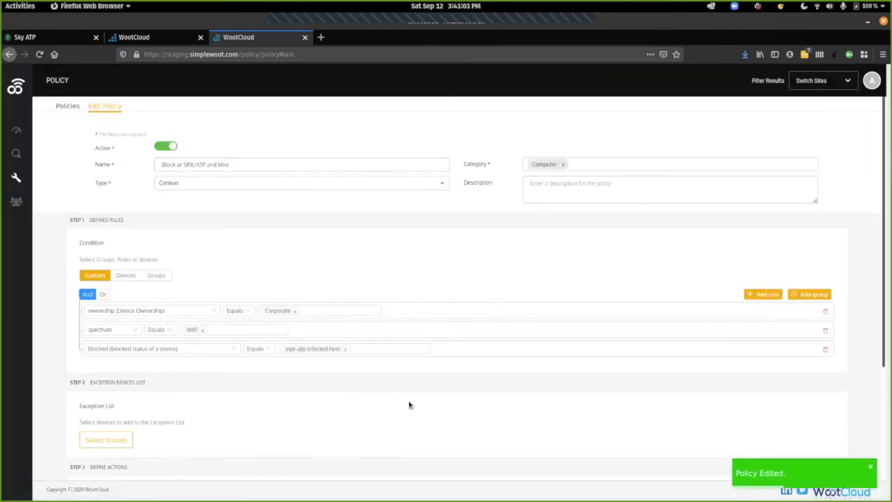
{"action": "scroll", "coordinate": [410, 406], "scroll_direction": "down", "scroll_amount": 3}
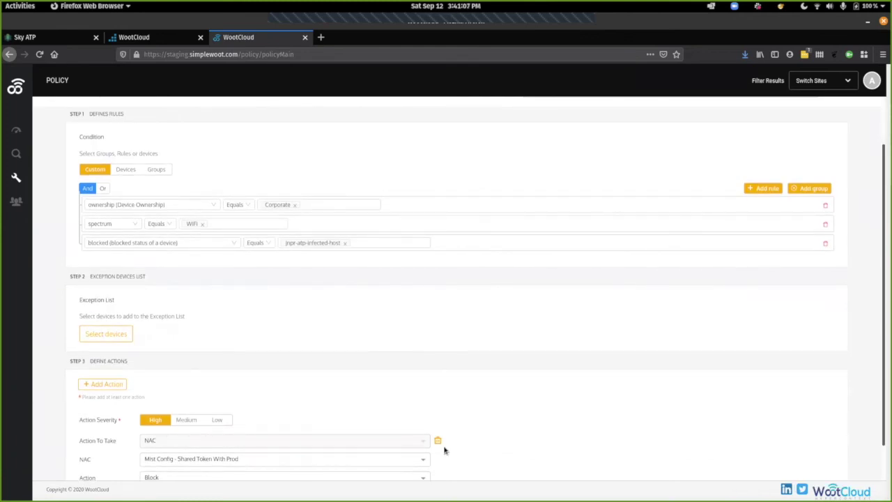
{"action": "scroll", "coordinate": [444, 450], "scroll_direction": "up", "scroll_amount": 3}
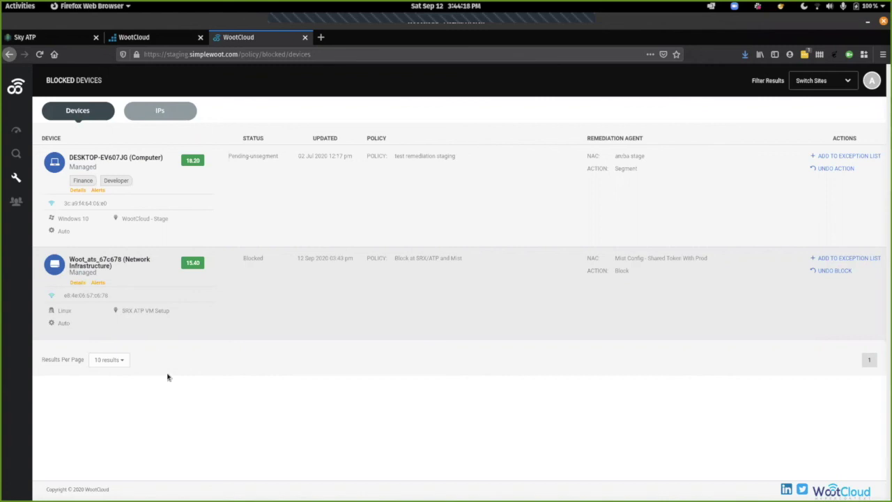
- In the blocked devices list, examine the status and NAC remediation agent of woot_ats_67c678
{"action": "left_click_drag", "start_coordinate": [241, 258], "coordinate": [282, 266]}
{"action": "left_click_drag", "start_coordinate": [616, 258], "coordinate": [719, 262]}
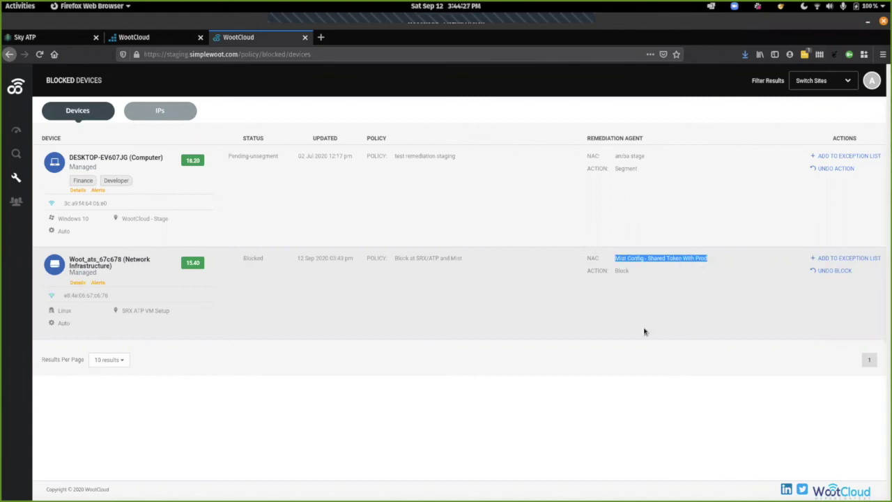
{"action": "left_click", "coordinate": [626, 300]}
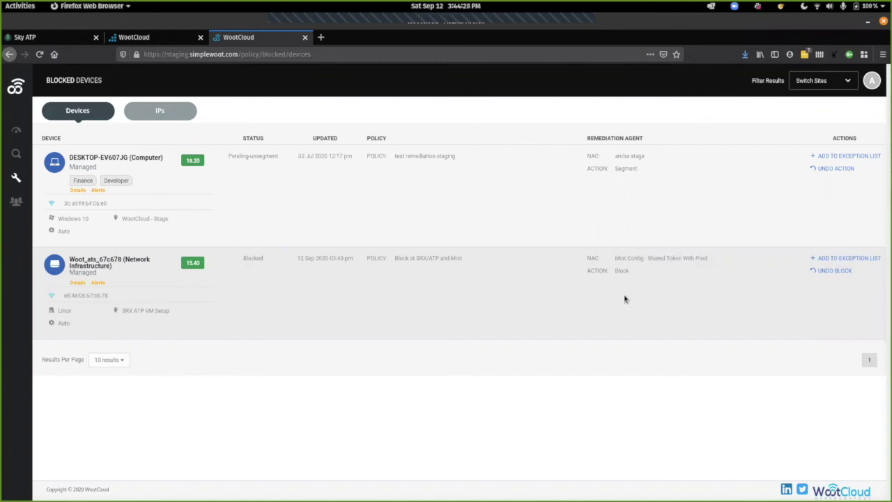
- Switch to Mist and check the banned clients in the security Client Classification, then the WiFi Clients list
{"action": "left_click", "coordinate": [142, 38]}
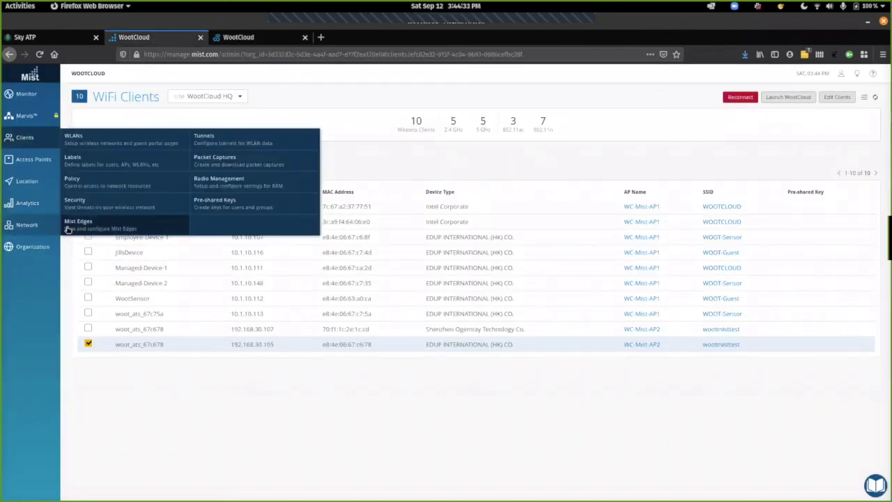
{"action": "left_click", "coordinate": [77, 200]}
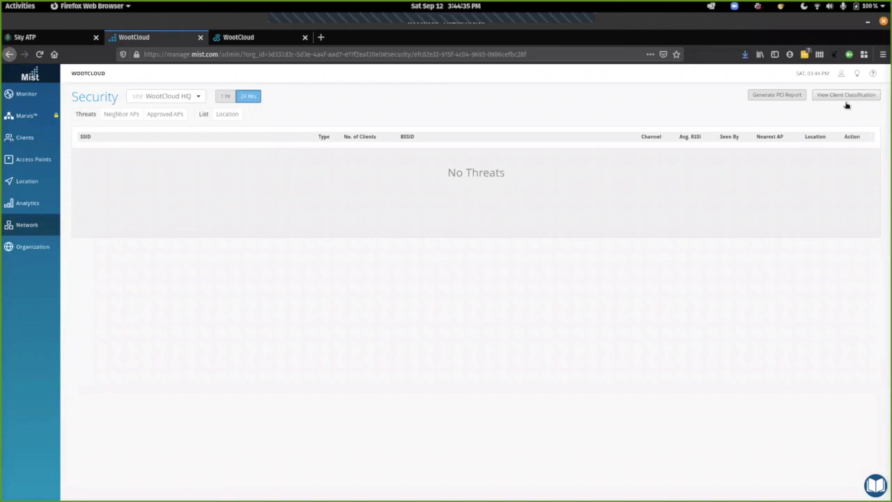
{"action": "left_click", "coordinate": [836, 98]}
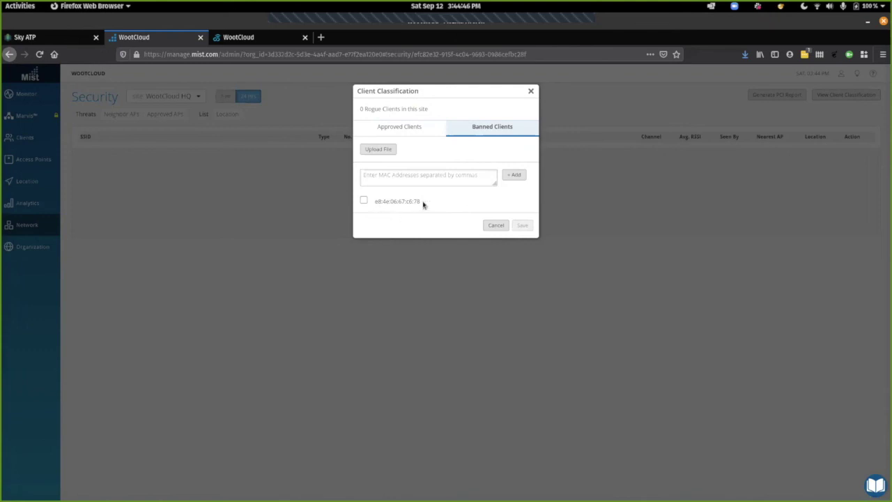
{"action": "left_click", "coordinate": [496, 226]}
{"action": "mouse_move", "coordinate": [49, 142]}
{"action": "left_click", "coordinate": [72, 133]}
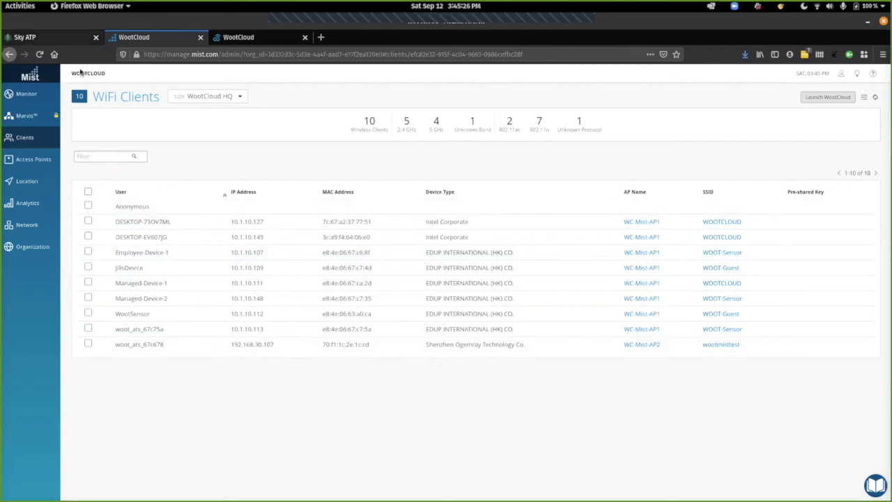
- Switch to Sky ATP and set the investigation status of host 192.168.30.105 to Resolved - Fixed
{"action": "left_click", "coordinate": [52, 37]}
{"action": "scroll", "coordinate": [230, 217], "scroll_direction": "up", "scroll_amount": 5}
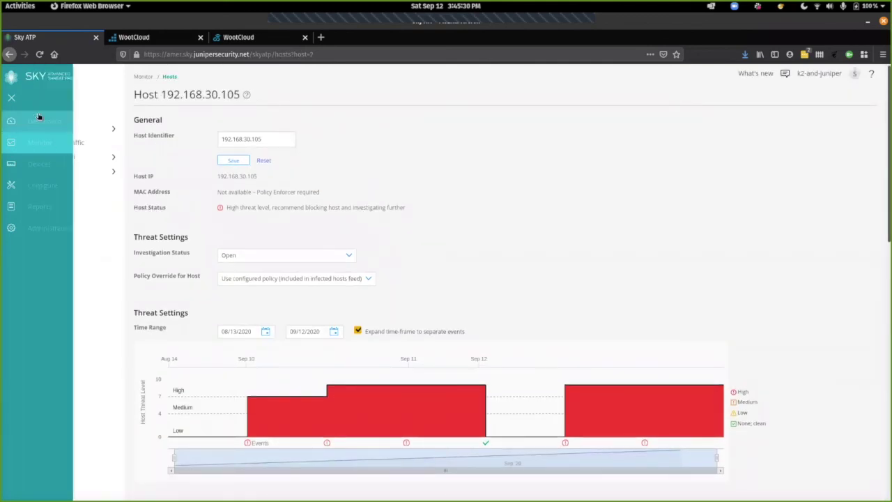
{"action": "left_click", "coordinate": [42, 101]}
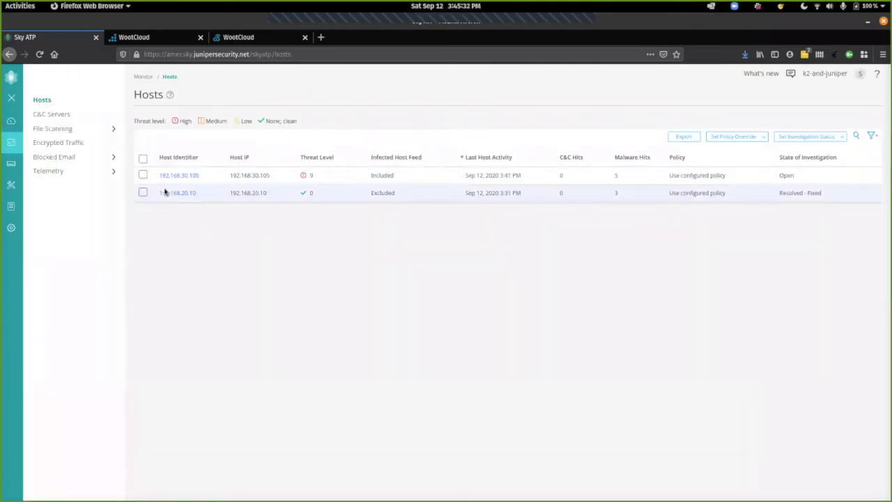
{"action": "left_click", "coordinate": [142, 175]}
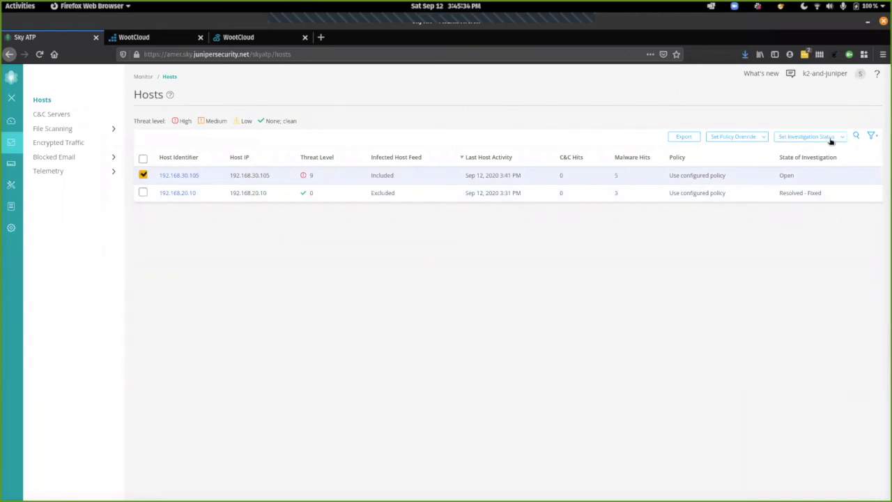
{"action": "left_click", "coordinate": [807, 137]}
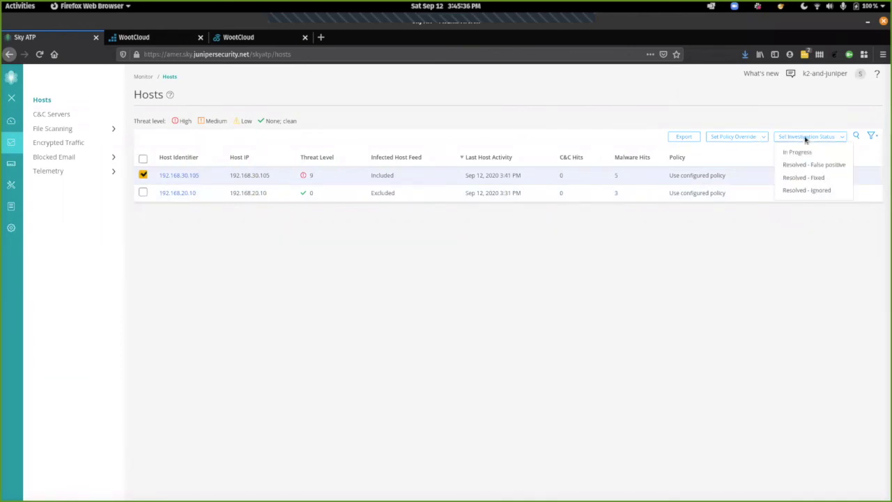
{"action": "left_click", "coordinate": [792, 178]}
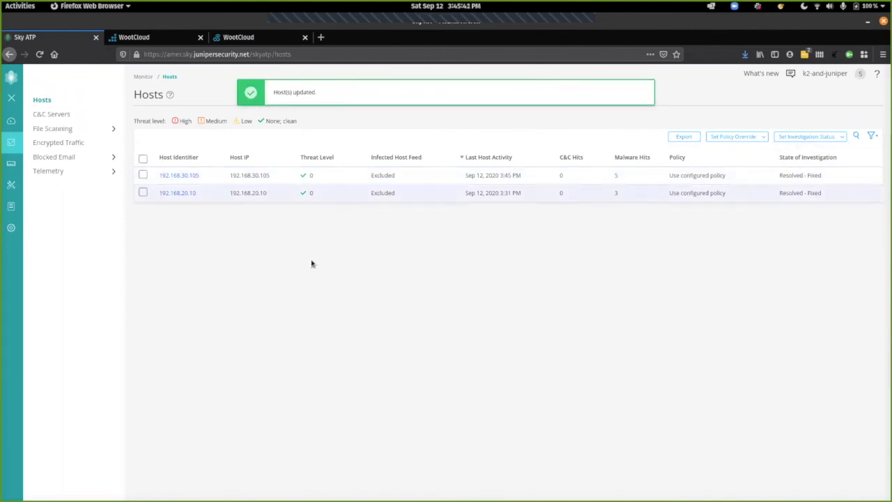
- Switch to WootCloud's blocked devices list and undo the block on woot_ats_67c678, without adding it to the exception list
{"action": "left_click", "coordinate": [252, 39]}
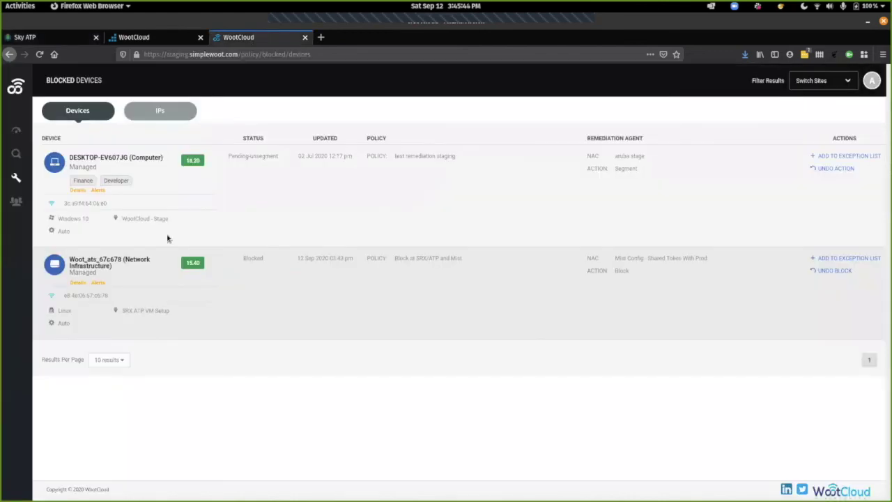
{"action": "left_click", "coordinate": [833, 271]}
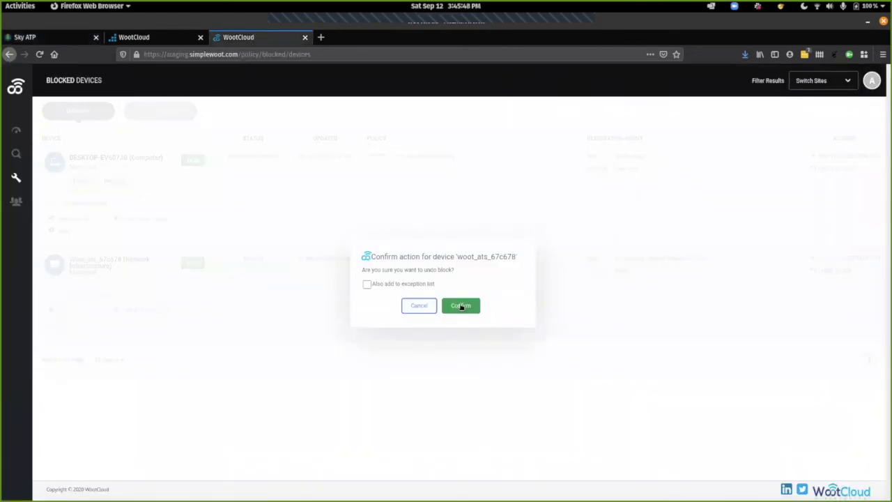
{"action": "left_click", "coordinate": [460, 307]}
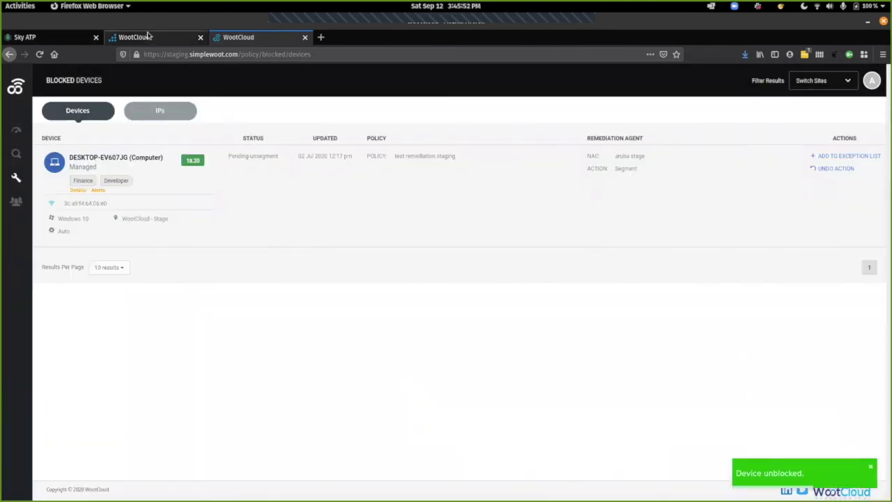
- Return to Mist and recheck the Banned Clients list and the WiFi Clients list for the unblocked device
{"action": "left_click", "coordinate": [145, 39]}
{"action": "mouse_move", "coordinate": [28, 225]}
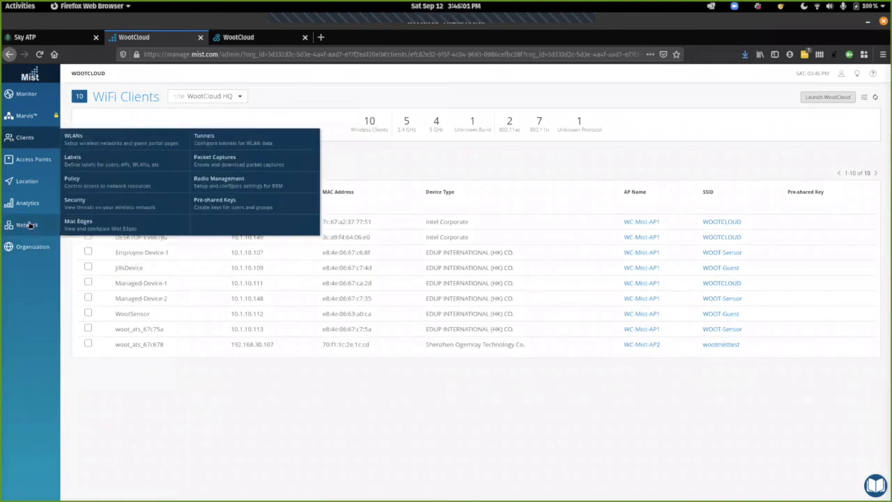
{"action": "left_click", "coordinate": [75, 201]}
{"action": "left_click", "coordinate": [846, 95]}
{"action": "left_click", "coordinate": [485, 130]}
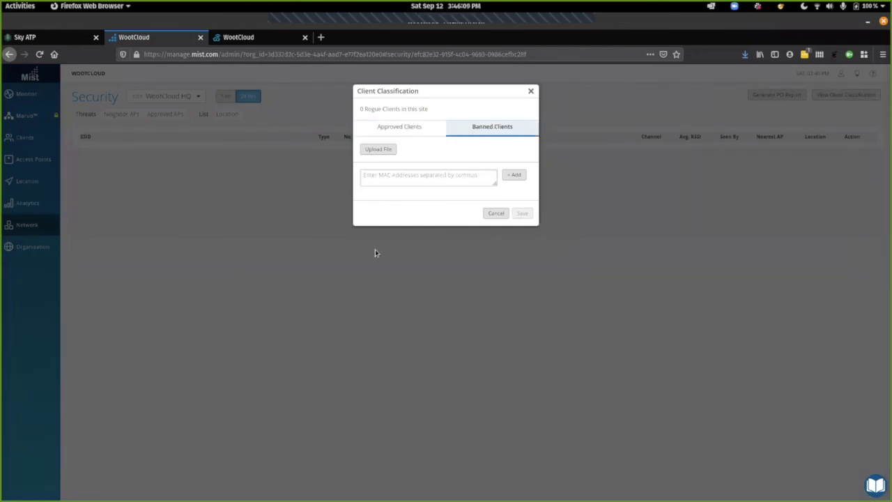
{"action": "left_click", "coordinate": [496, 214]}
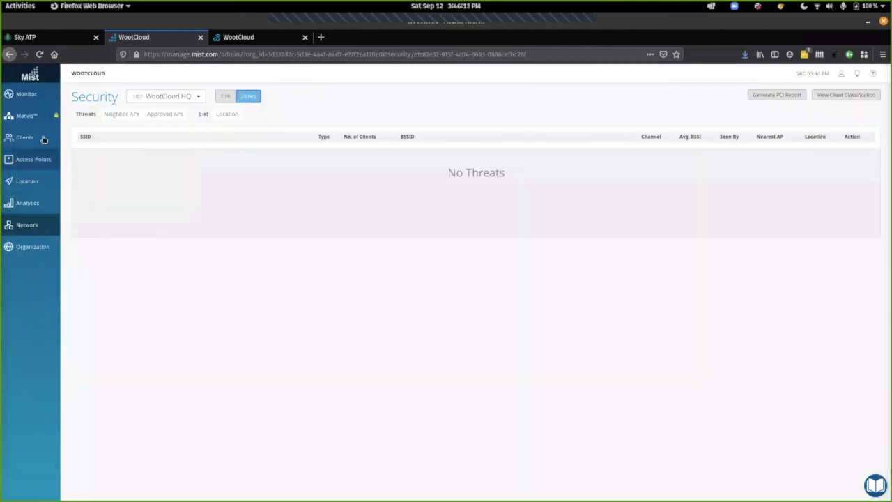
{"action": "mouse_move", "coordinate": [43, 140]}
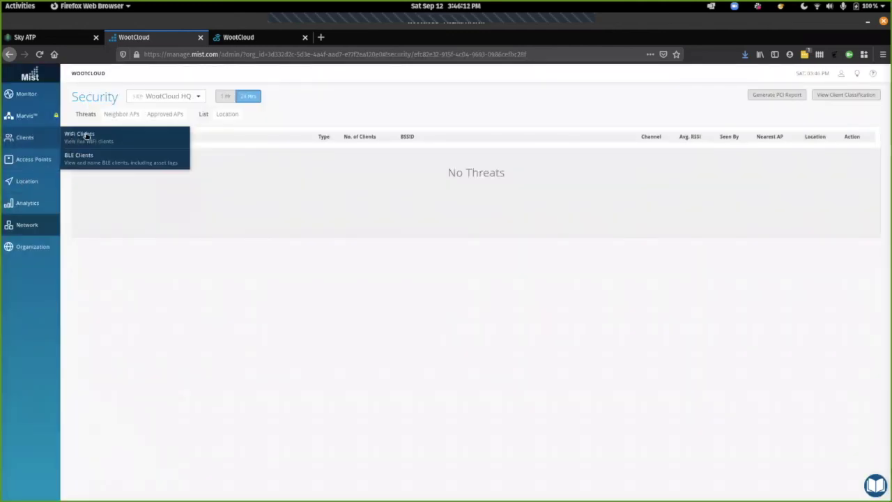
{"action": "left_click", "coordinate": [80, 137]}
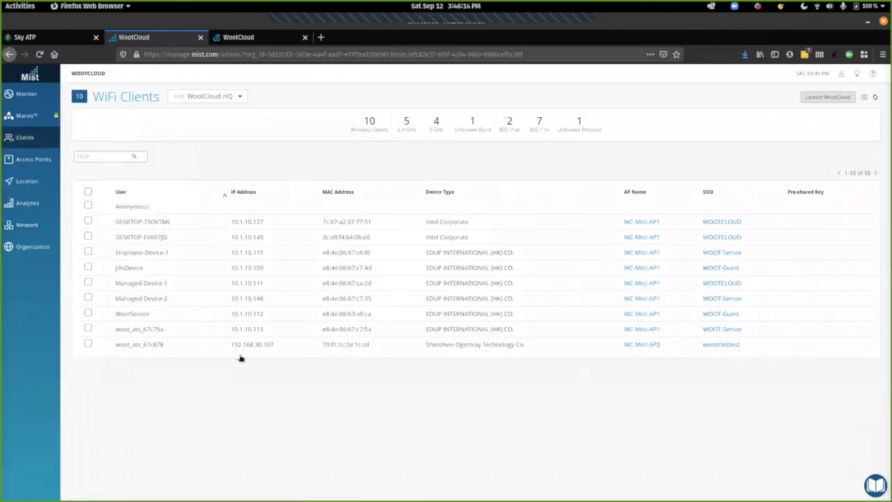